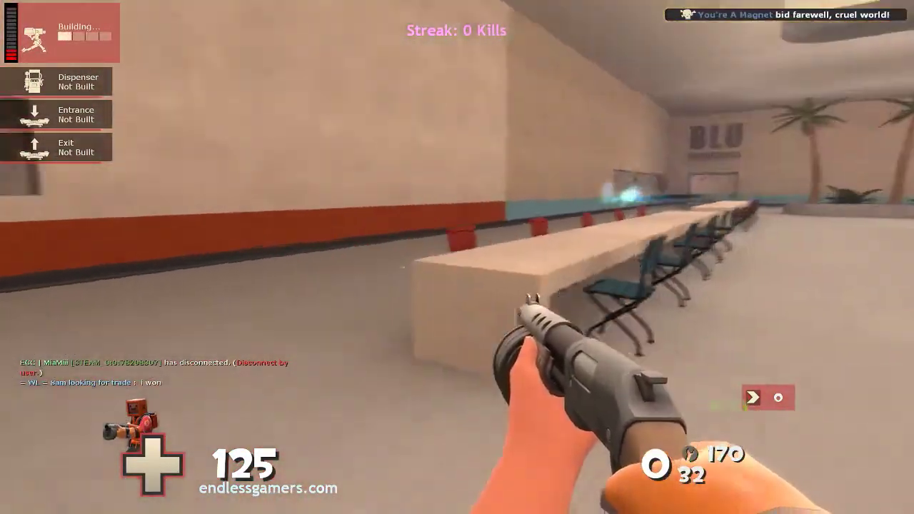
key(w)
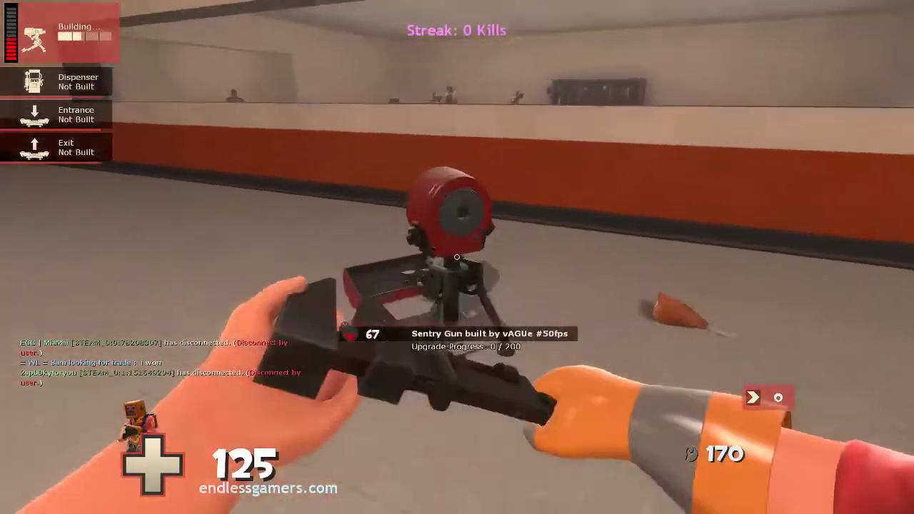
click(457, 257)
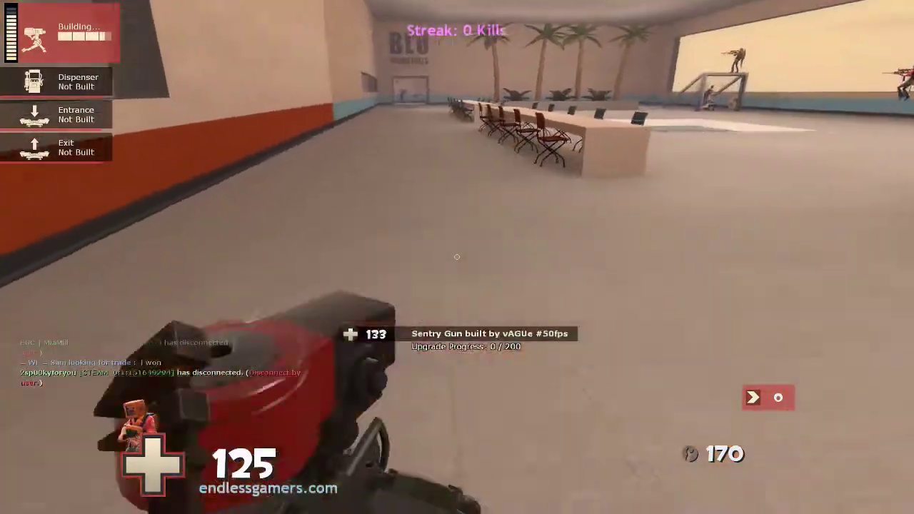
click(457, 257)
key(2)
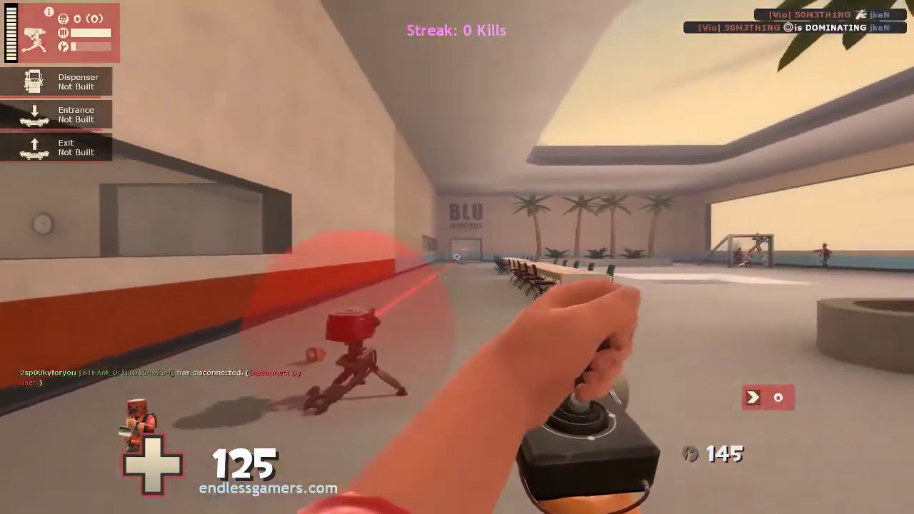
key(3)
key(2)
key(3)
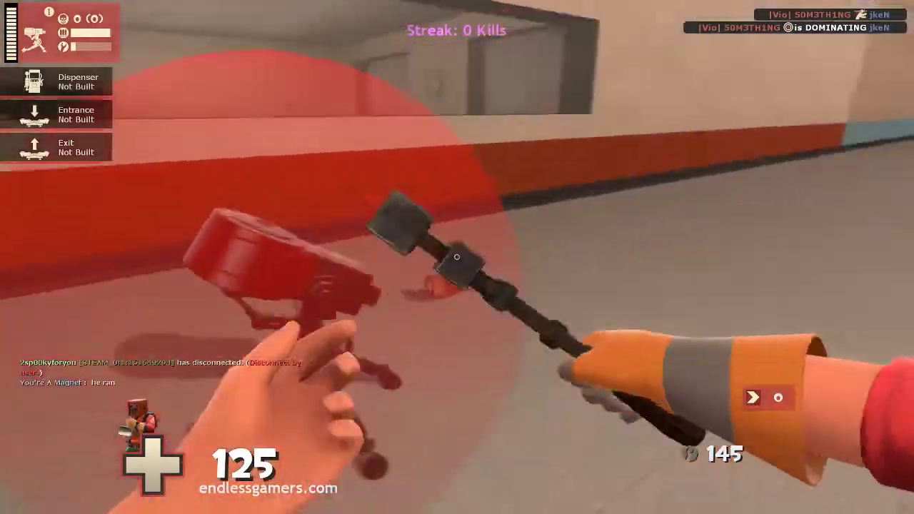
click(457, 257)
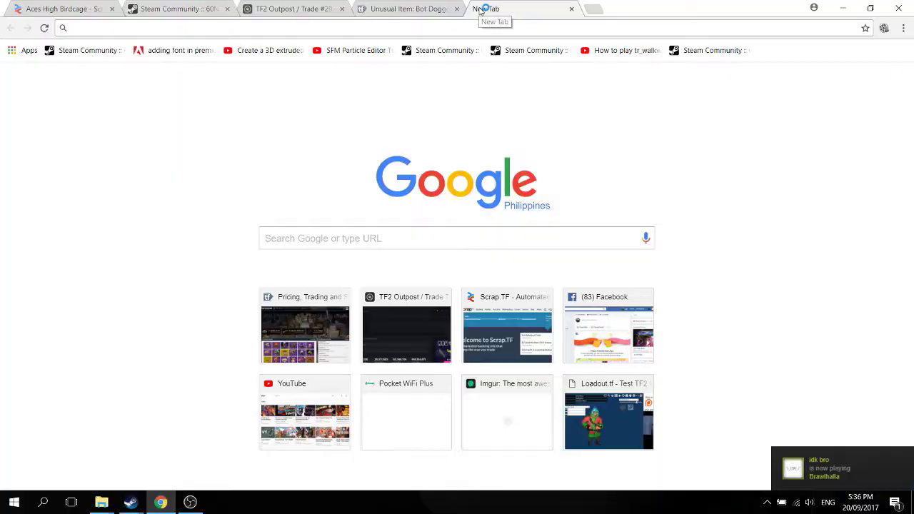
- Search the web for "backpack.tf automatic bot"
text(backpack.tf)
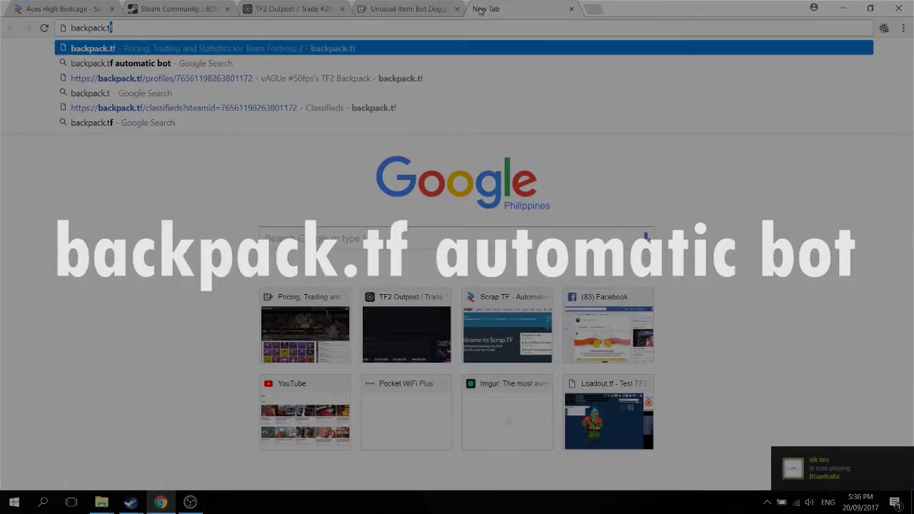
text( aut)
key(Return)
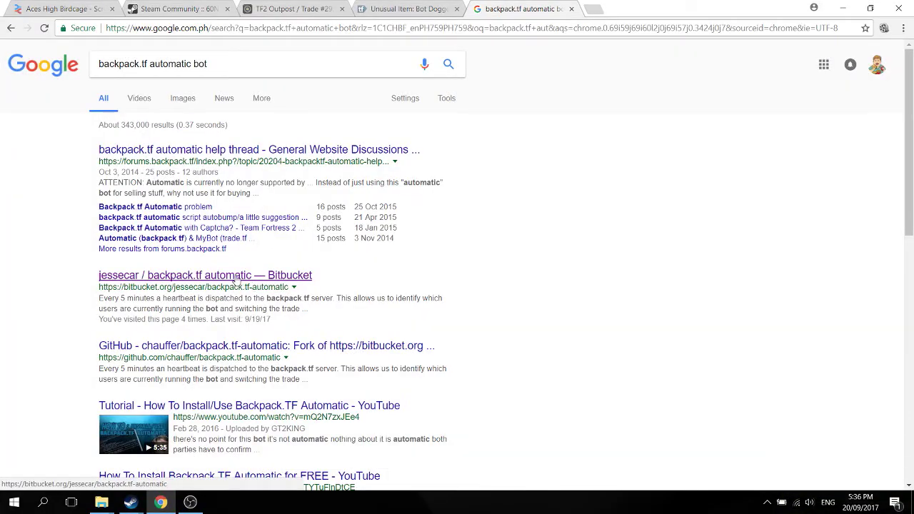
- Open the backpack.tf automatic project on Bitbucket from the results and go to the downloads of its latest stable Windows version
click(237, 277)
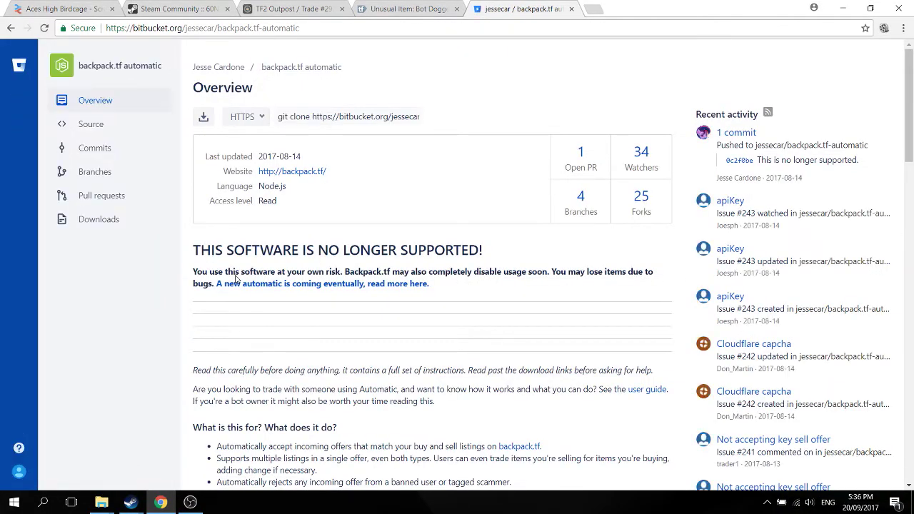
scroll(236, 279, down, 5)
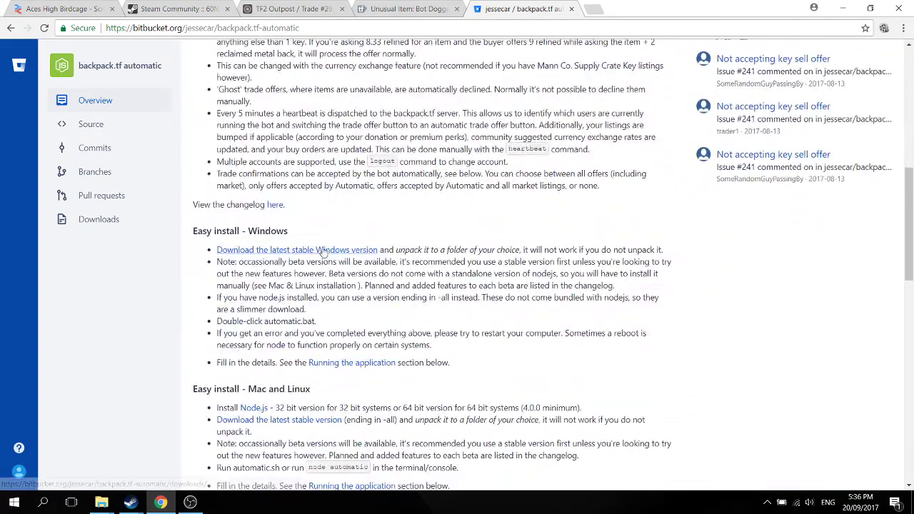
click(323, 252)
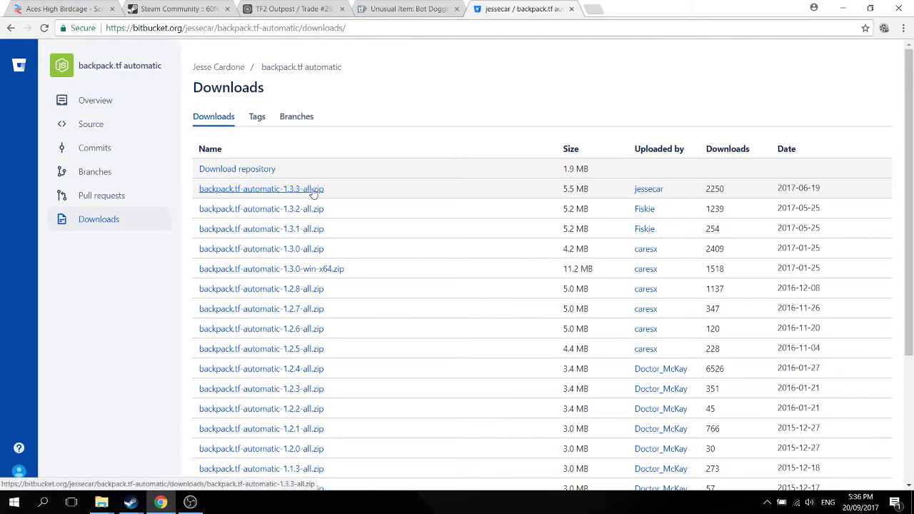
- Switch to the desktop, open the downloaded backpack.tf-automatic-1.3.3-all archive and maximize its File Explorer window
click(842, 8)
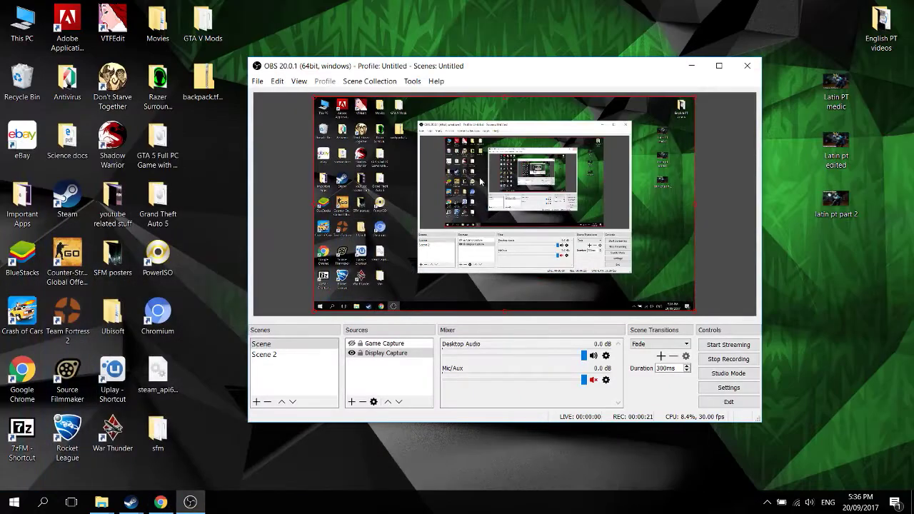
double_click(203, 84)
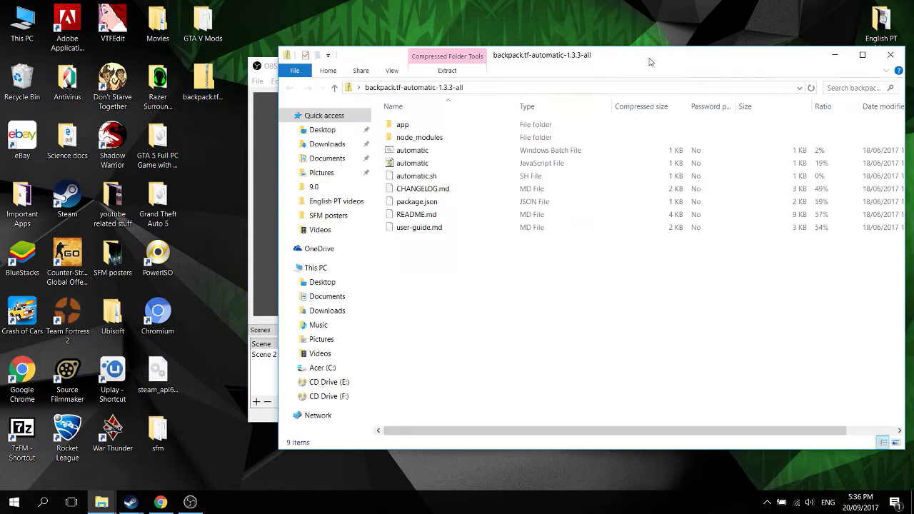
double_click(757, 55)
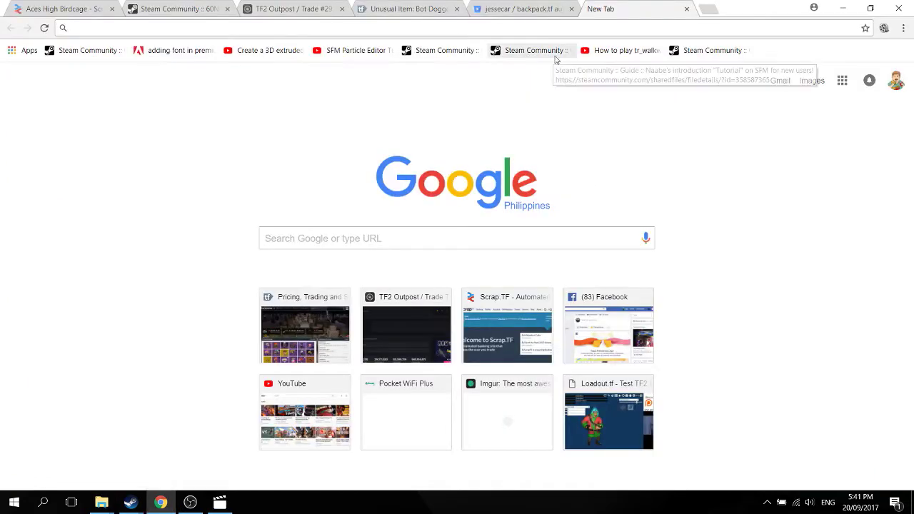
- Search the web for "node.js download" and open the official Node.js download page
text(node.)
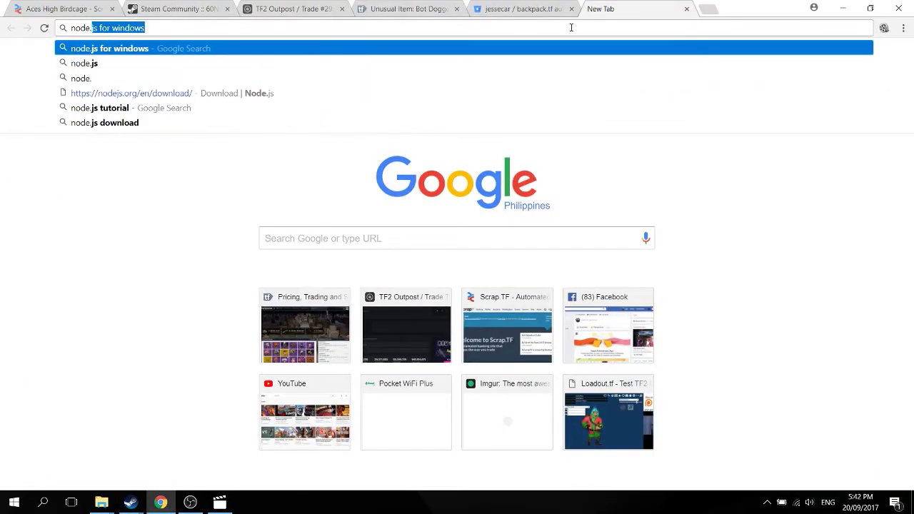
text(js download)
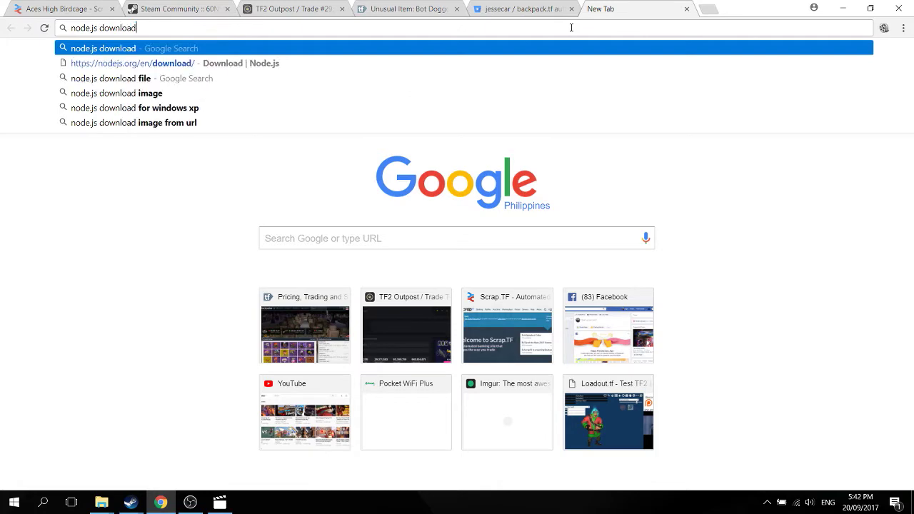
key(Return)
click(146, 151)
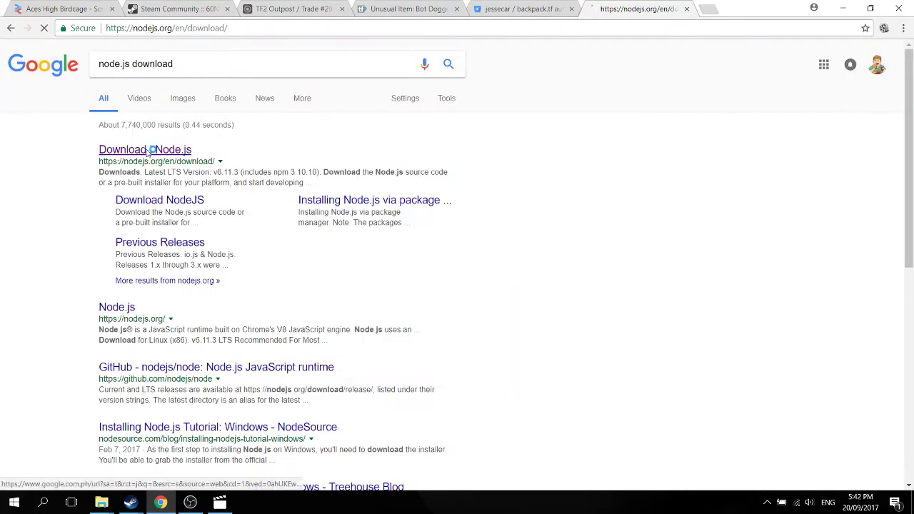
- Start downloading the 64-bit Windows Installer (.msi) of the Node.js LTS version and cancel the download
scroll(258, 137, down, 2)
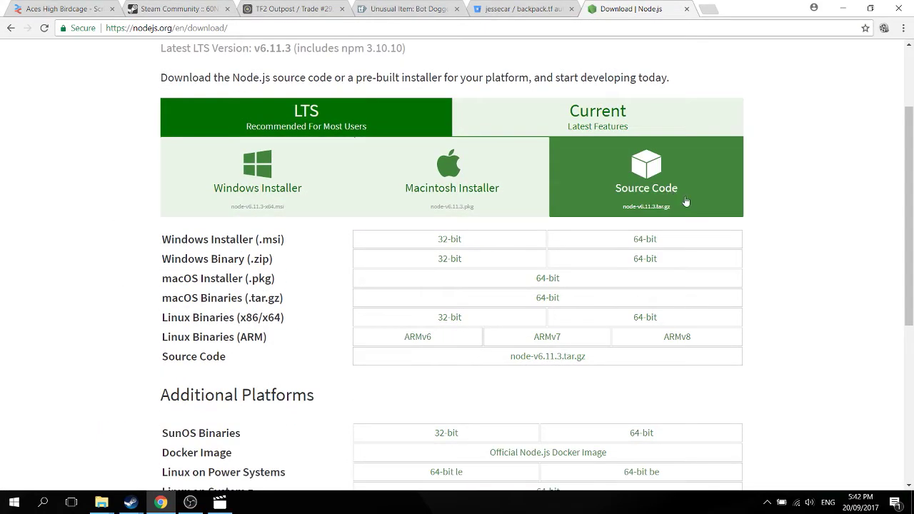
click(689, 242)
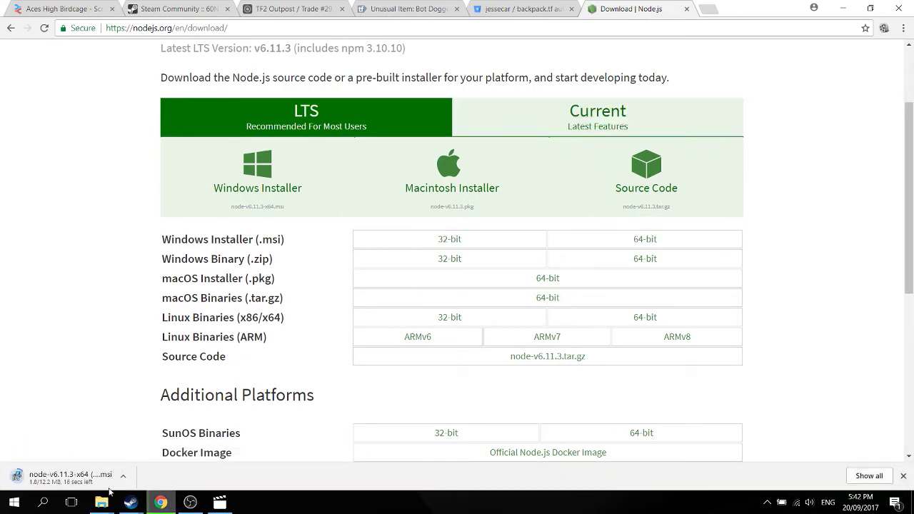
click(123, 476)
click(139, 457)
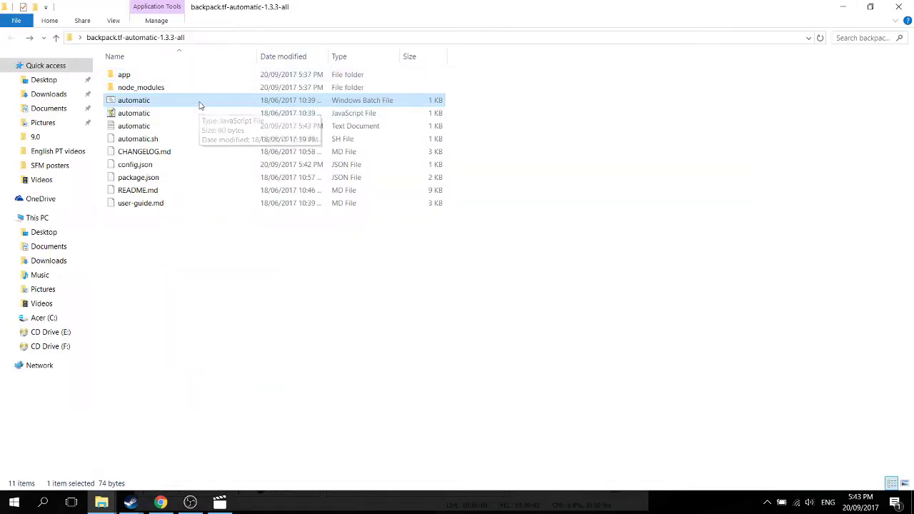
- Run the automatic Windows batch file in the extracted backpack.tf-automatic-1.3.3-all folder and maximize its console window
double_click(200, 103)
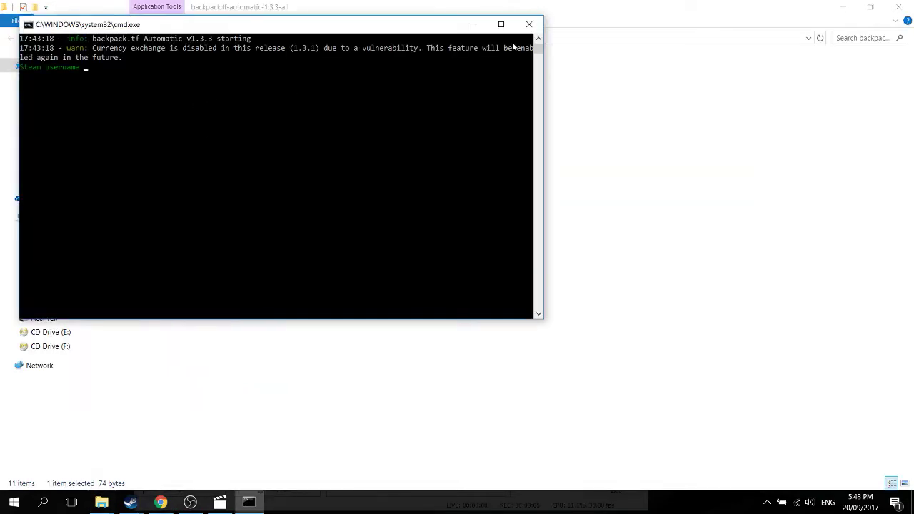
click(500, 25)
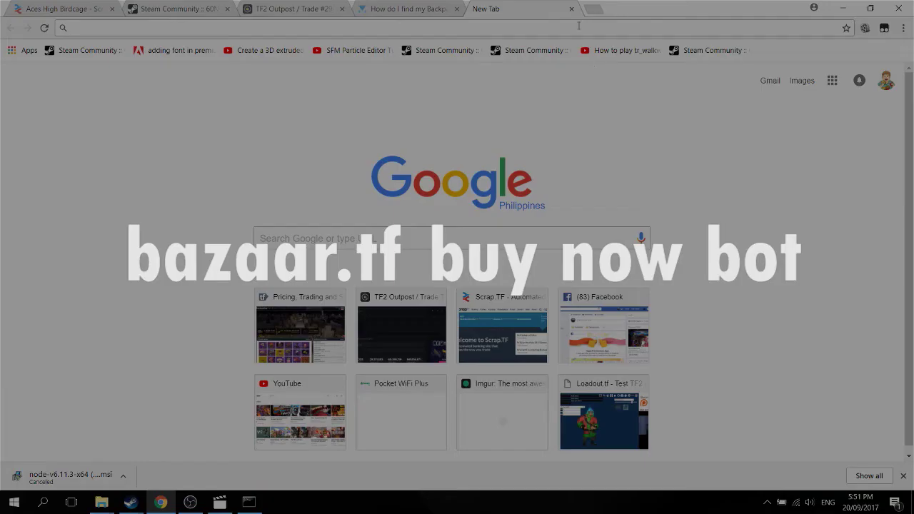
- Go to bazaar.tf in the browser and sign in through Steam with the saved account credentials
text(bazaar.t)
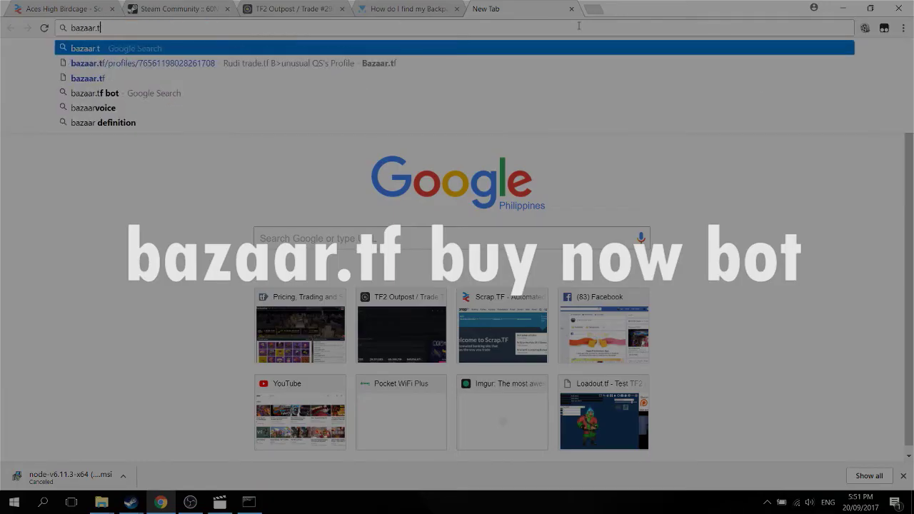
text(f)
key(Return)
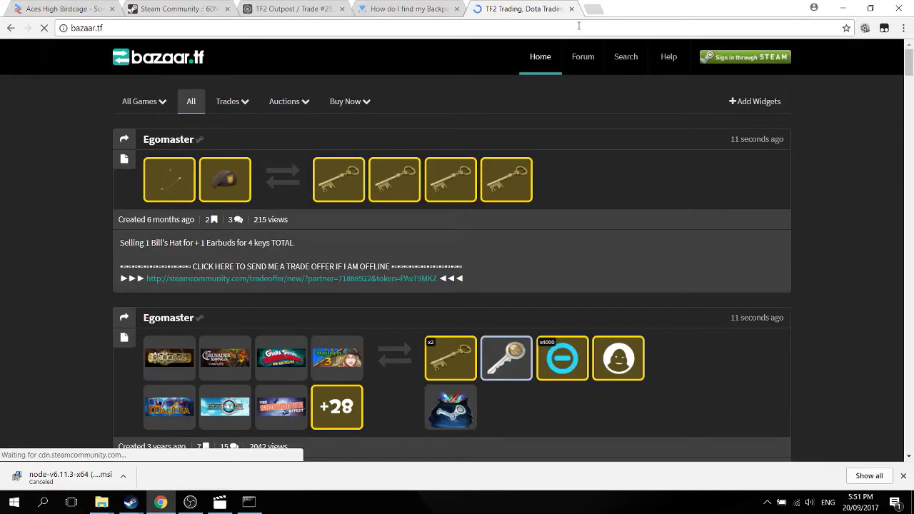
click(734, 63)
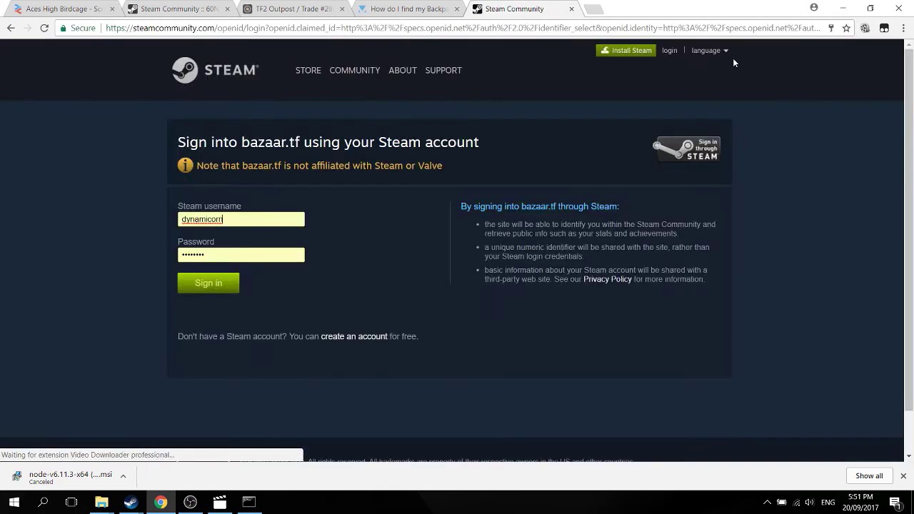
click(207, 283)
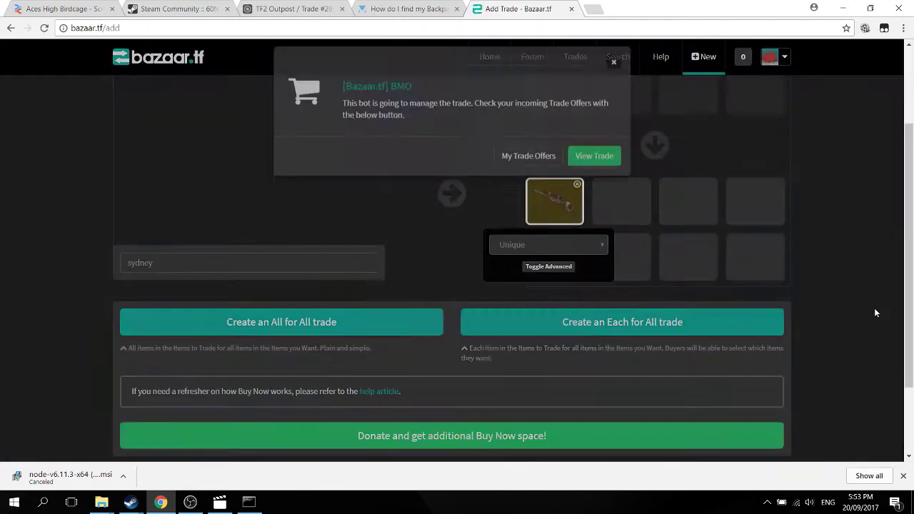
- Dismiss the bot notice and try to create an All for All trade asking for the Unique rifle
click(874, 308)
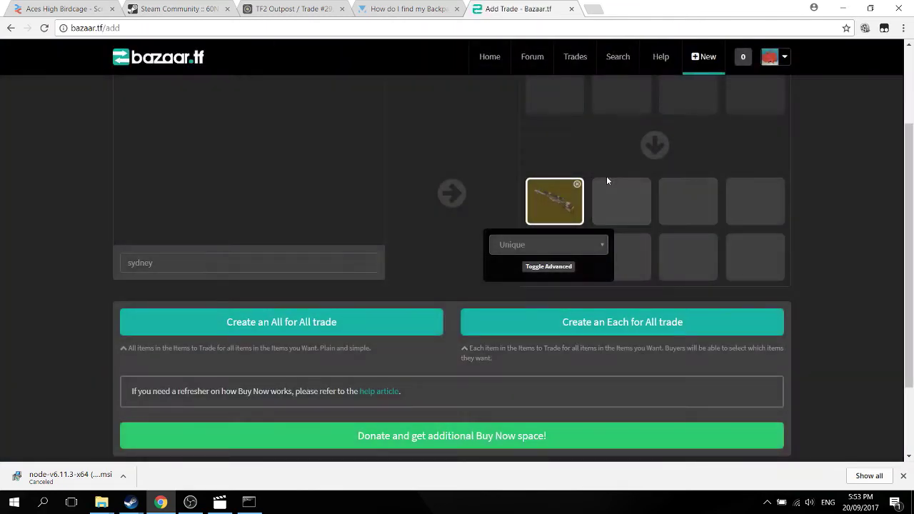
scroll(626, 157, up, 2)
scroll(627, 160, down, 3)
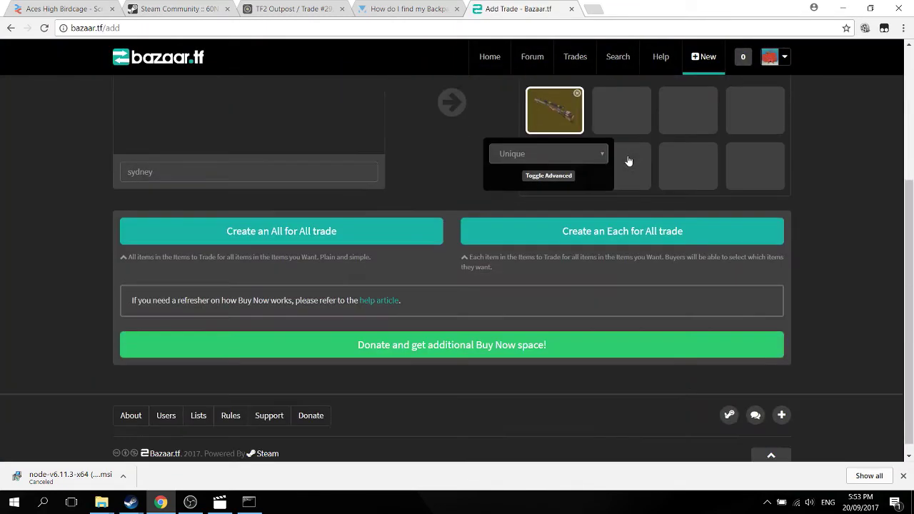
scroll(629, 161, up, 2)
click(332, 338)
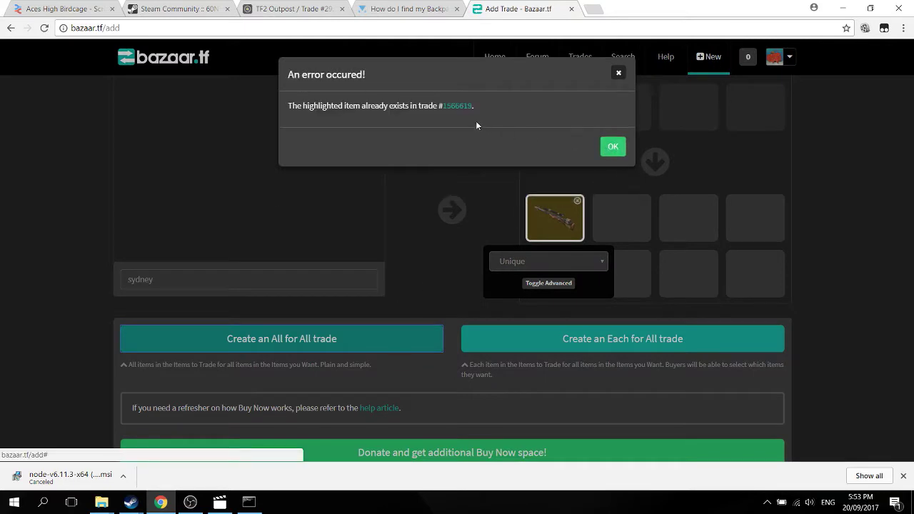
- Request an item deposit for the existing trade that already holds the item and open the pending trade offers
click(472, 105)
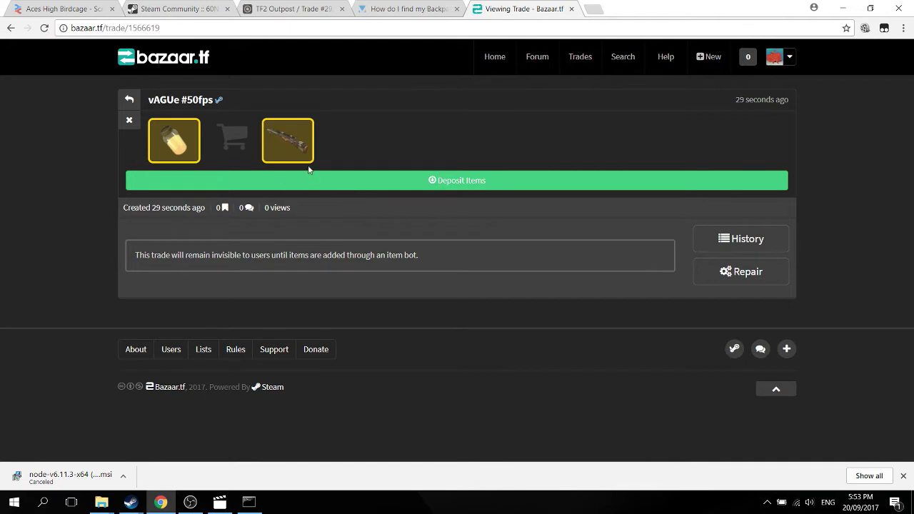
click(381, 183)
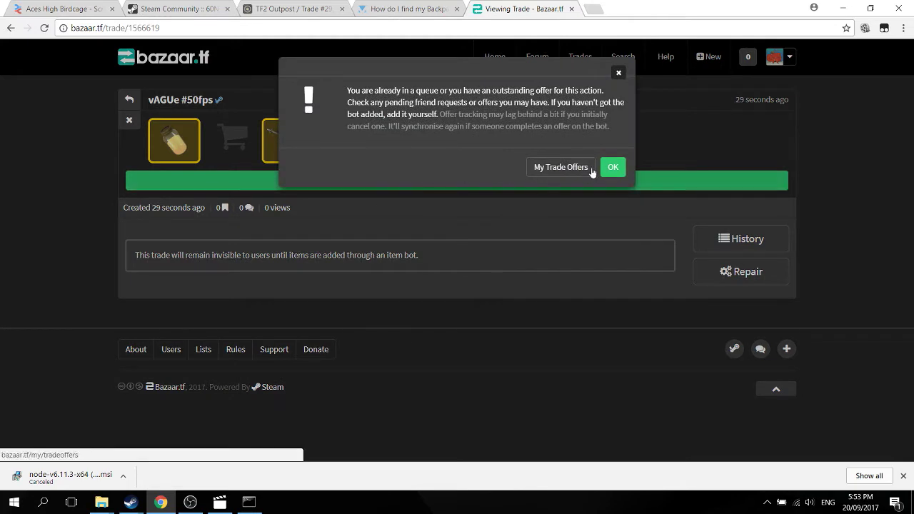
click(576, 169)
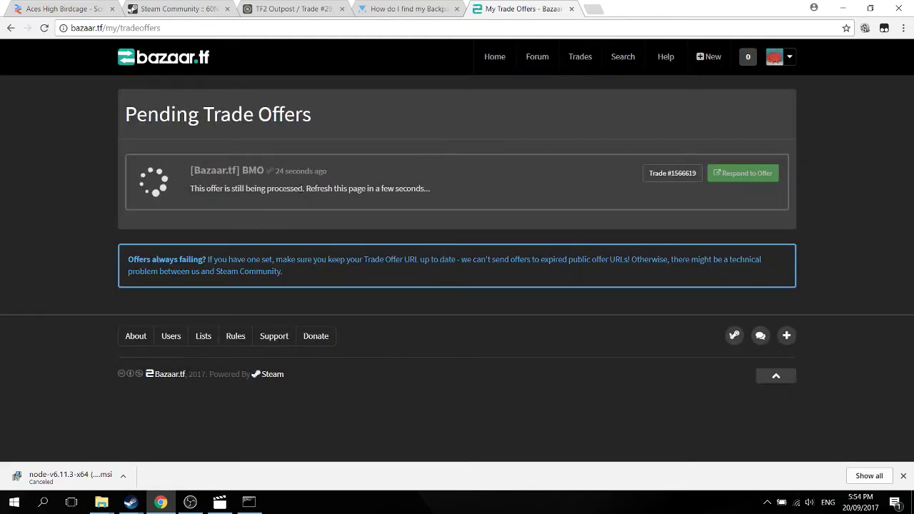
- Close the trade offers page and search the web for "create your own steam trading bot" in a new tab
key(ctrl+w)
key(ctrl+t)
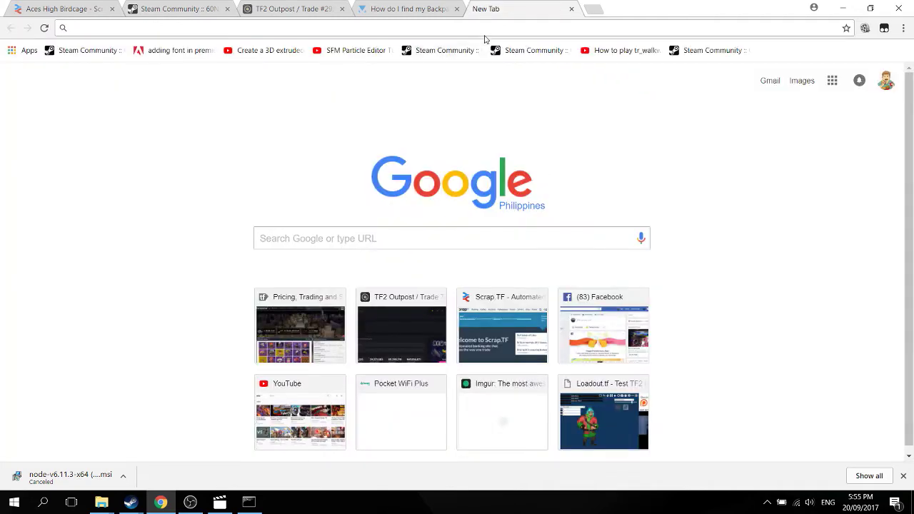
text(create your own )
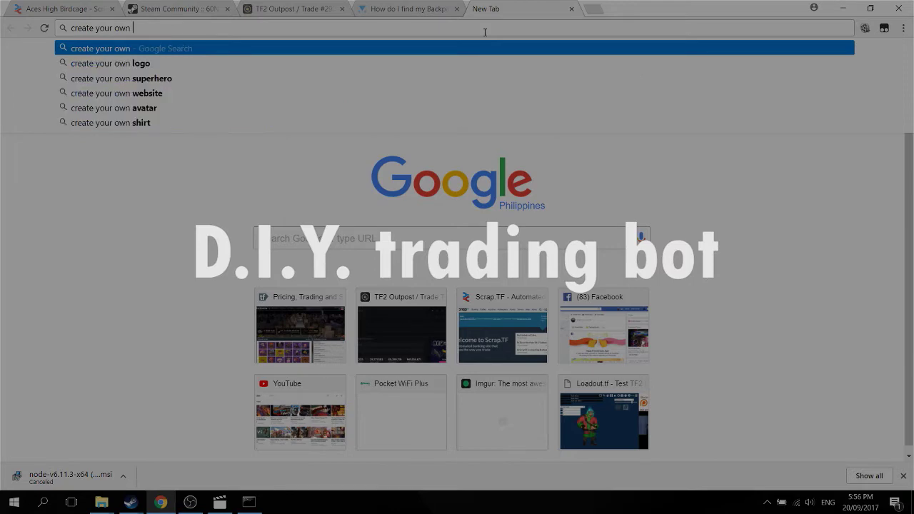
text(steam trading bot)
key(Return)
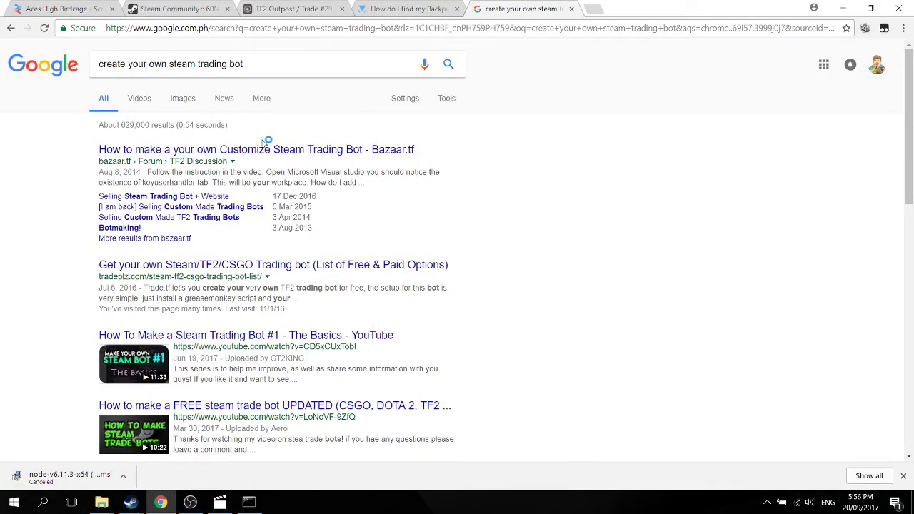
scroll(272, 132, down, 2)
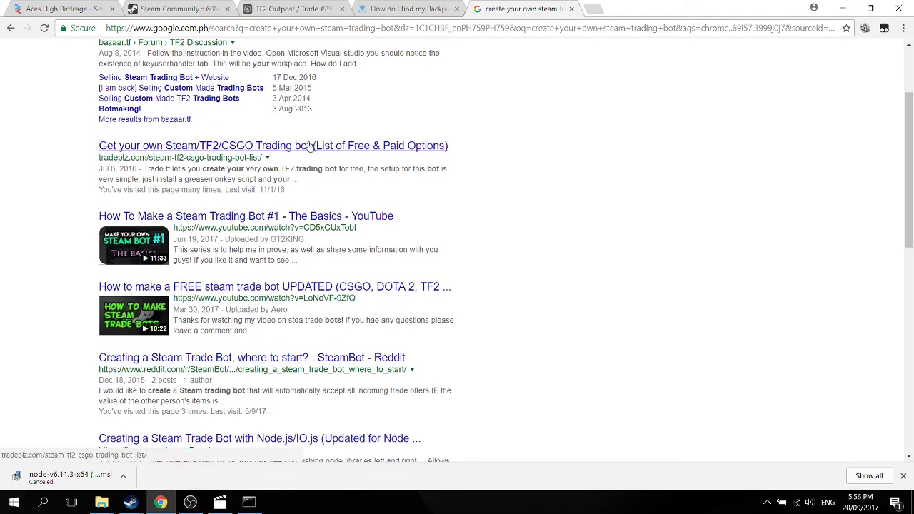
- Open the Reddit thread "Creating a Steam Trade Bot, where to start?", skim its replies and return to the search results
scroll(309, 146, down, 4)
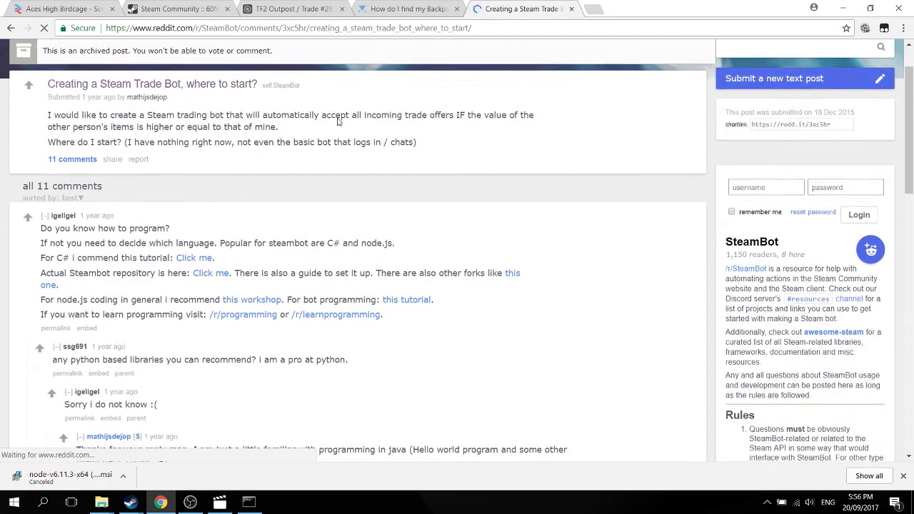
scroll(211, 177, down, 2)
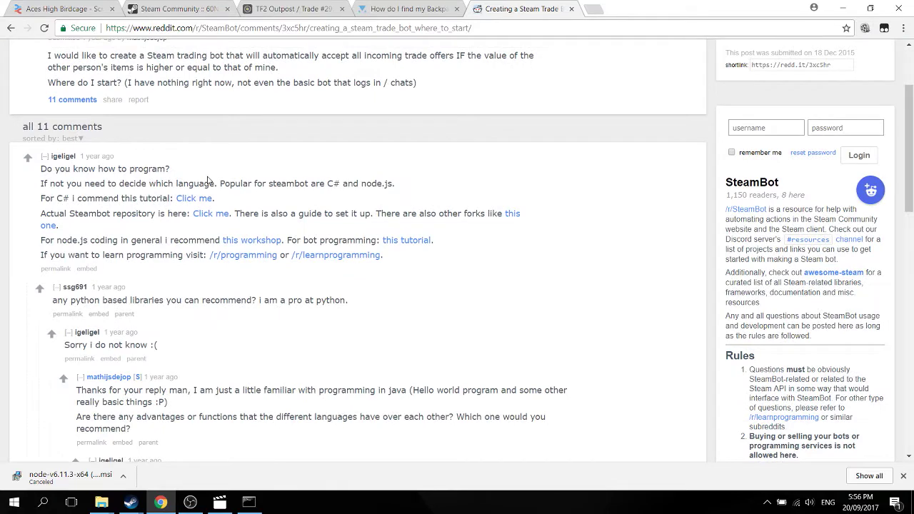
click(10, 28)
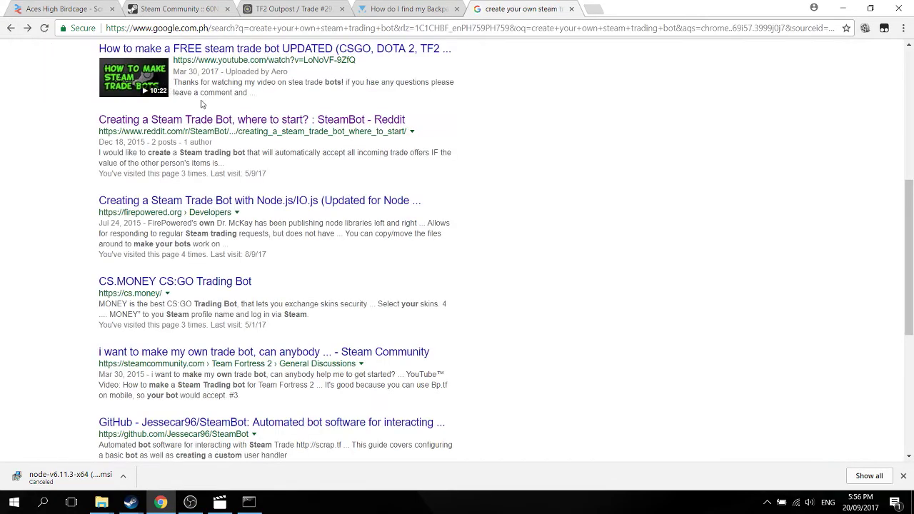
- Open the Jessecar96/SteamBot GitHub repository from the search results and download it as a ZIP
scroll(201, 104, down, 3)
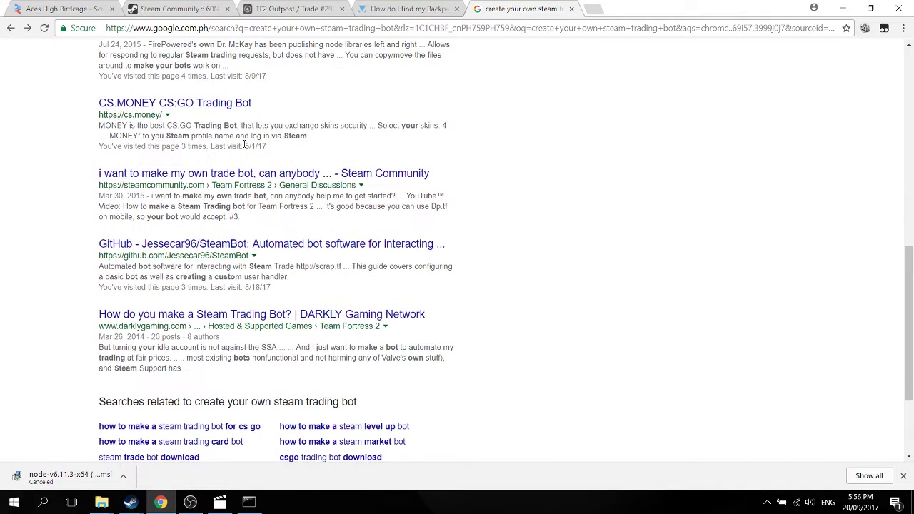
click(333, 246)
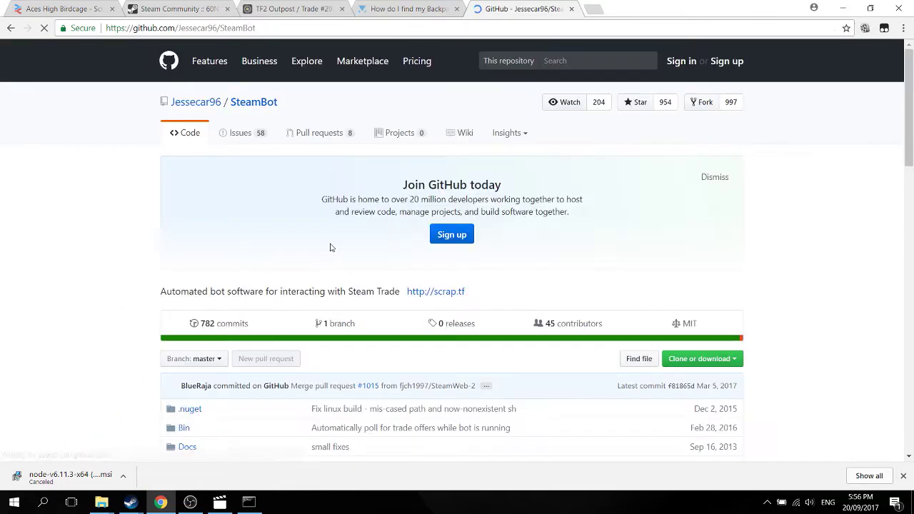
scroll(474, 162, down, 2)
scroll(690, 198, down, 2)
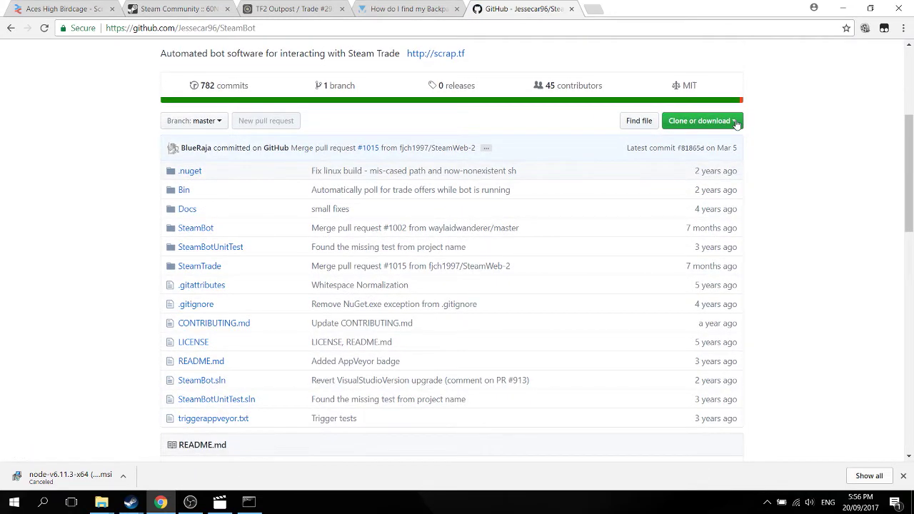
click(738, 122)
click(699, 217)
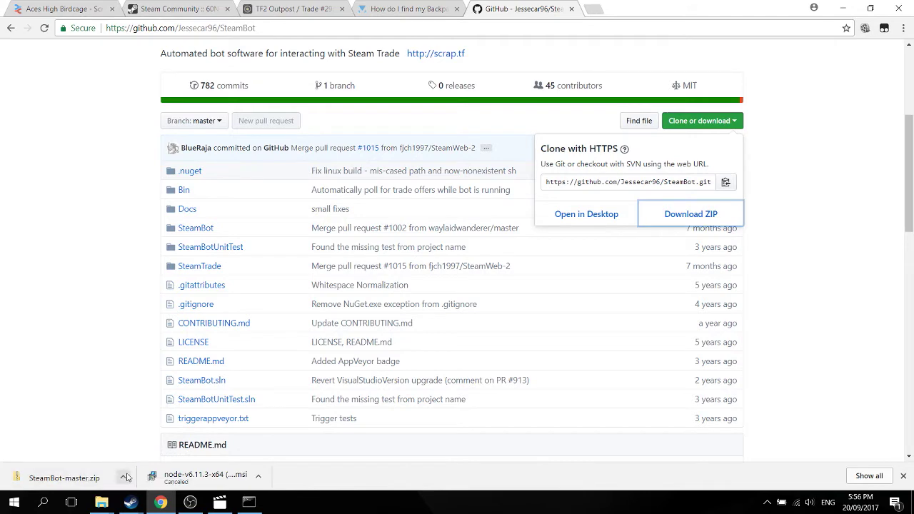
- Open the downloaded SteamBot-master.zip and view the files in its SteamBot-master folder
click(124, 478)
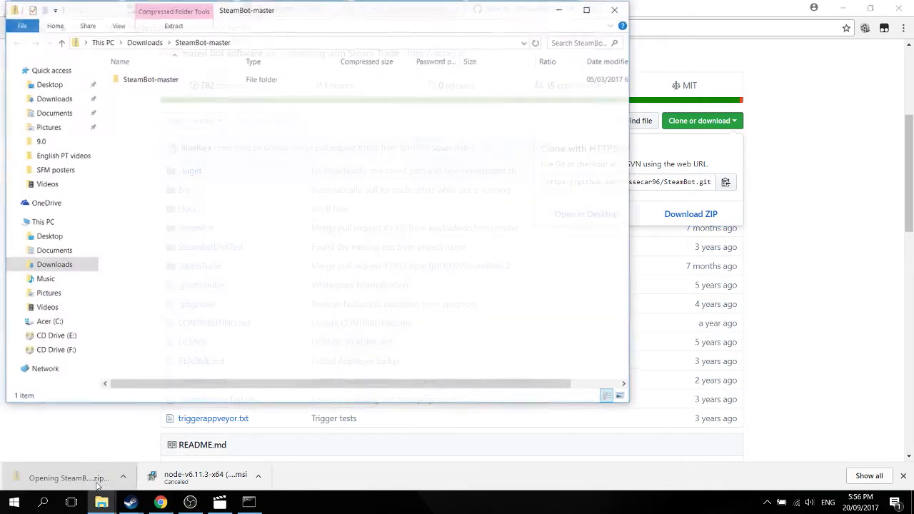
double_click(167, 81)
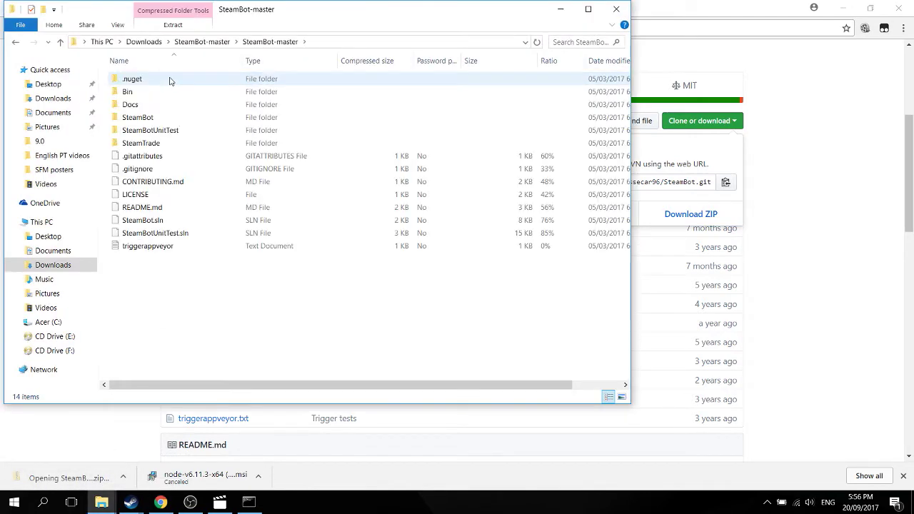
drag(209, 320, 220, 255)
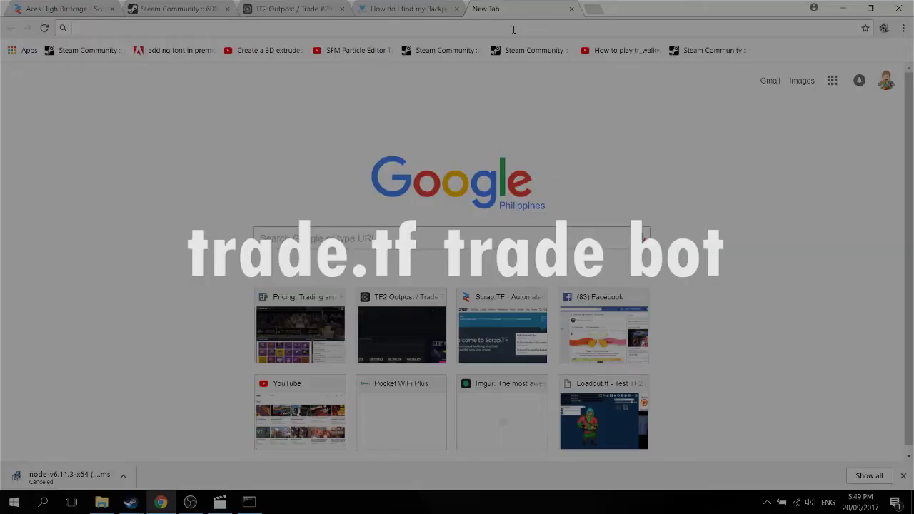
- Go to trade.tf and open the account's My Bot page
text(trade.tf)
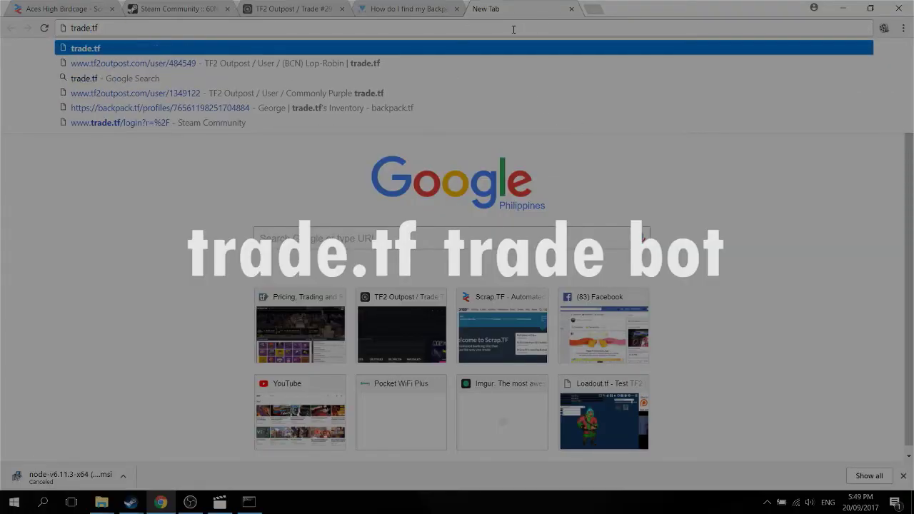
key(Return)
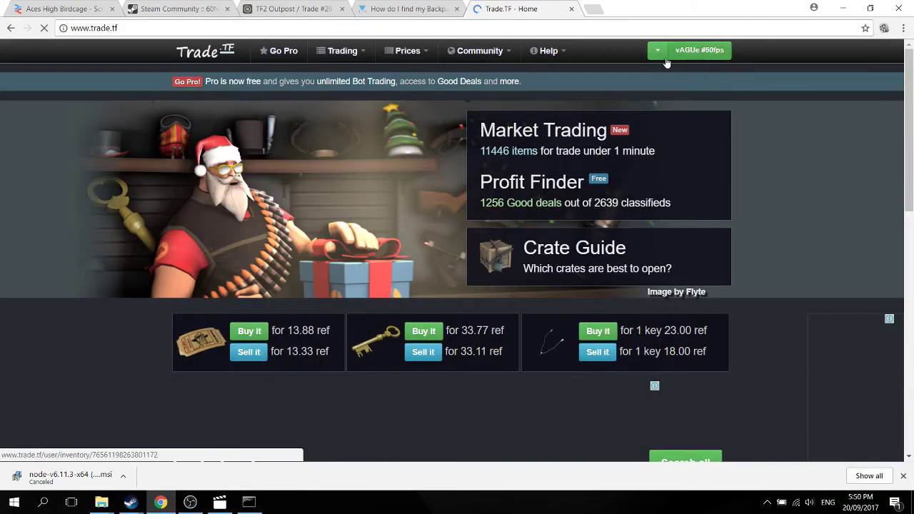
click(657, 52)
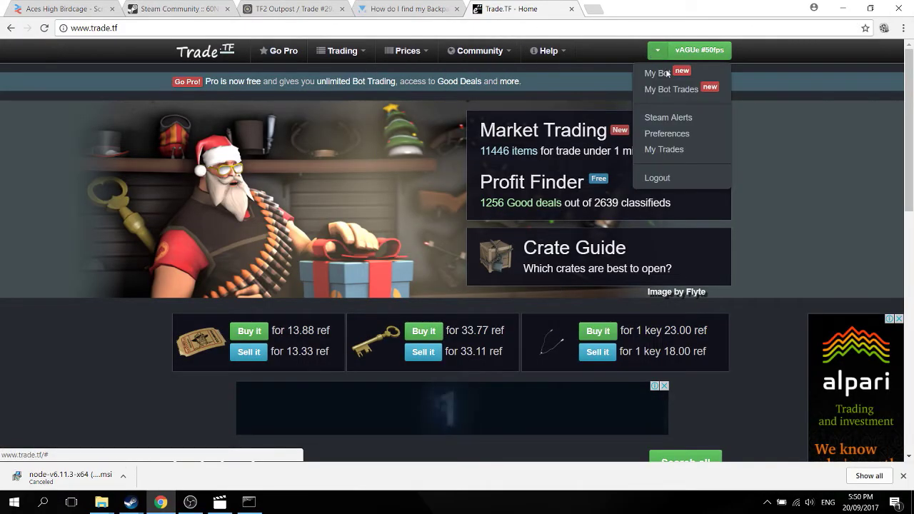
click(682, 75)
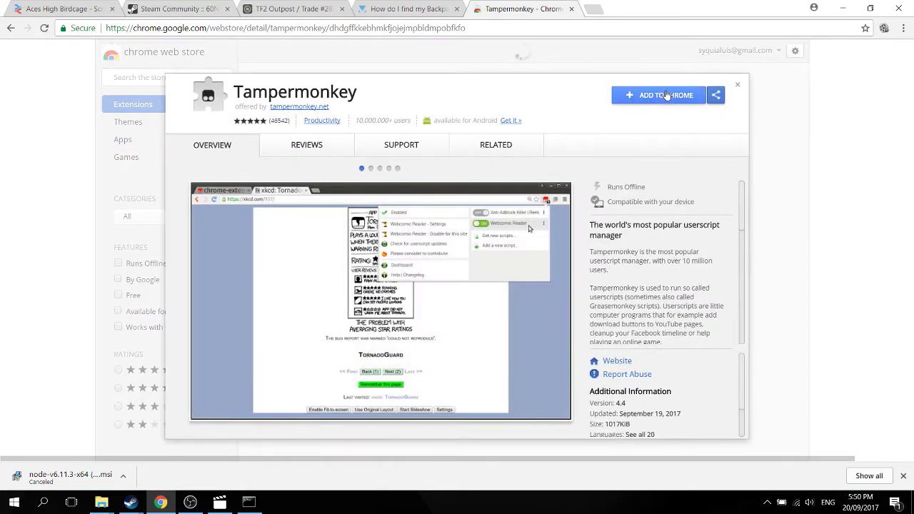
- Add the Tampermonkey extension to Chrome from the web store and dismiss the installation notice
click(669, 96)
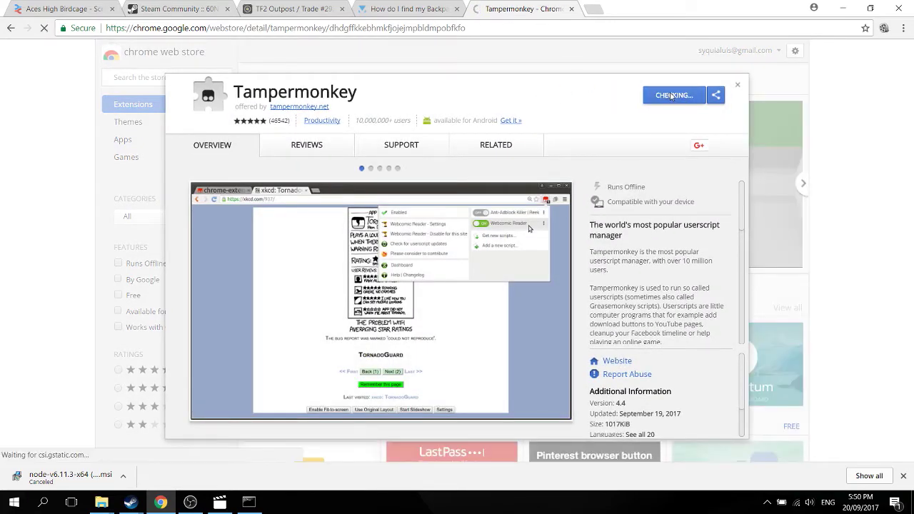
click(477, 188)
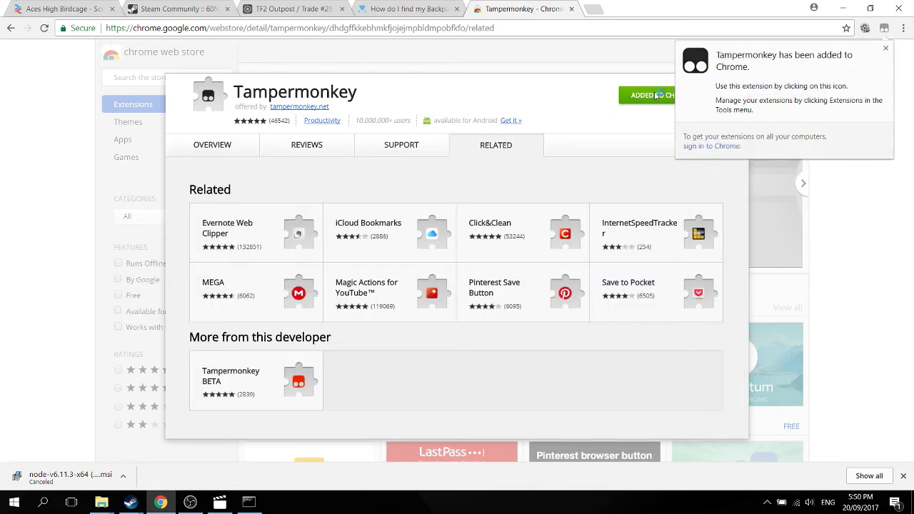
click(886, 48)
click(431, 7)
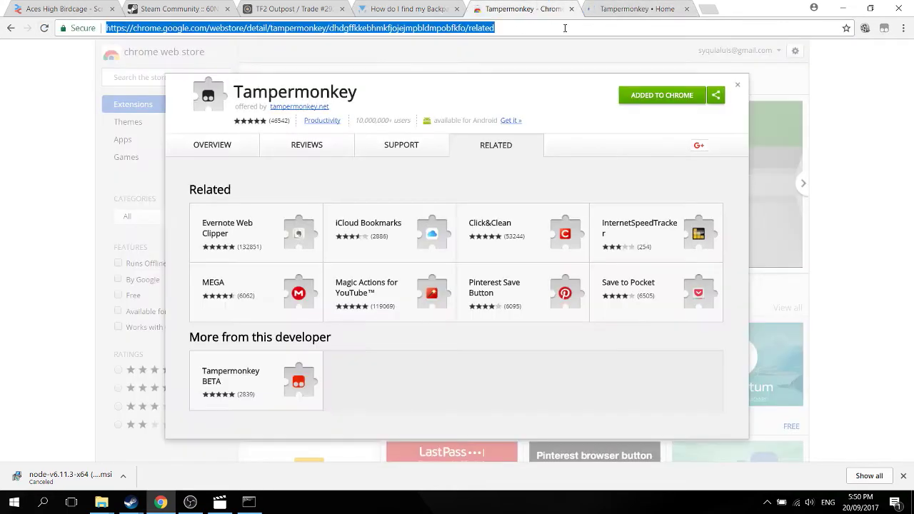
- Go back to the My Bot page on trade.tf and reload it as directed in Step 2
text(trade.tf)
key(Return)
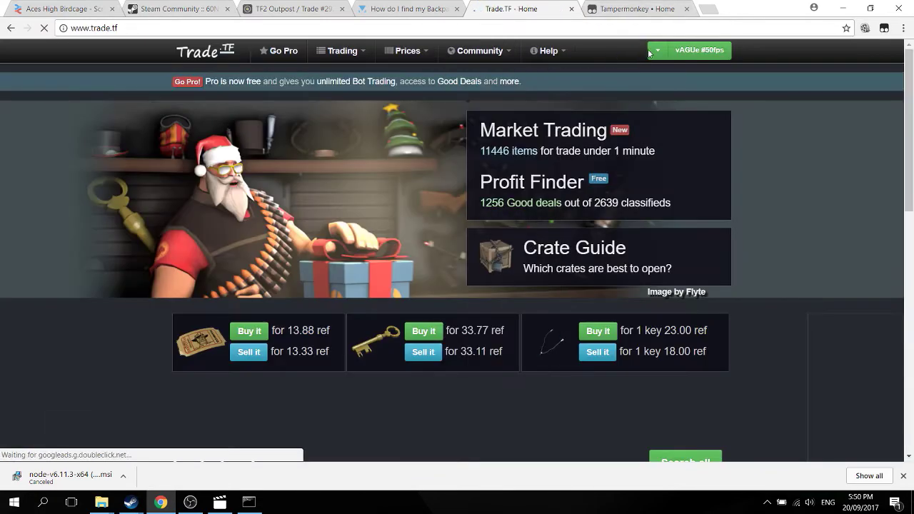
click(654, 51)
click(657, 51)
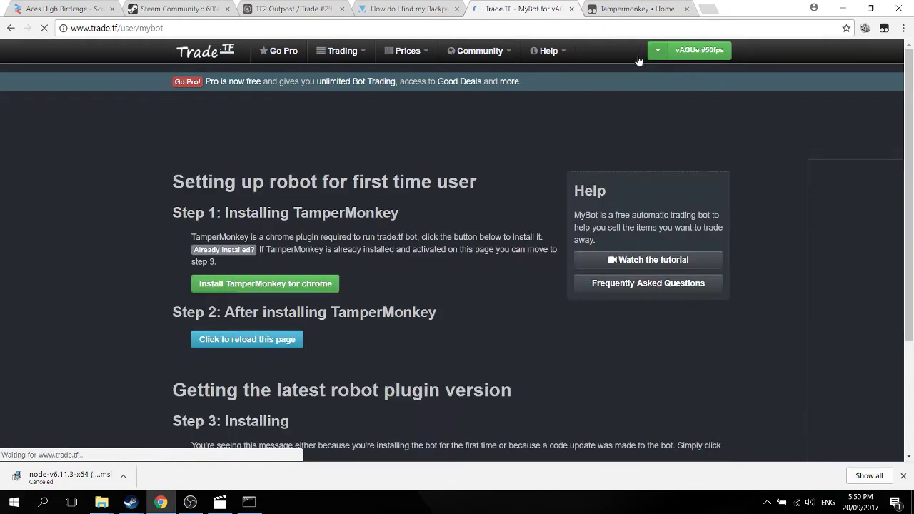
scroll(531, 106, down, 2)
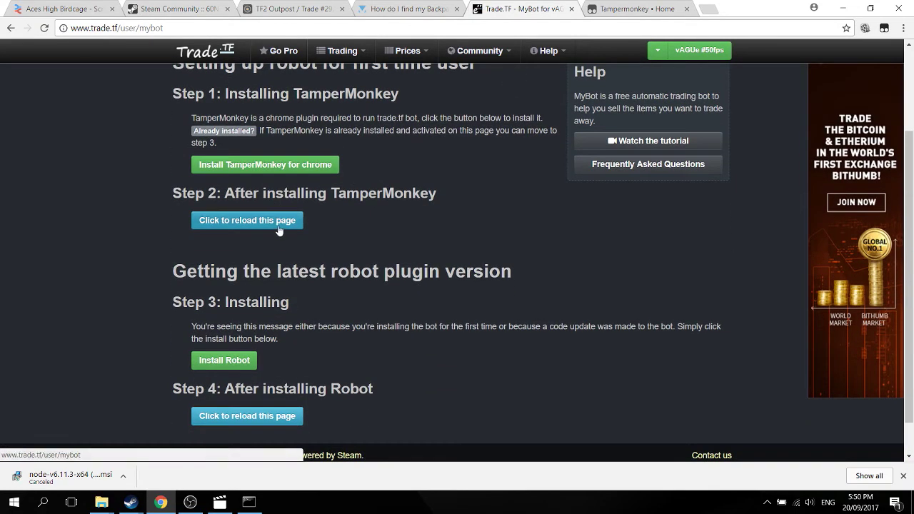
click(278, 225)
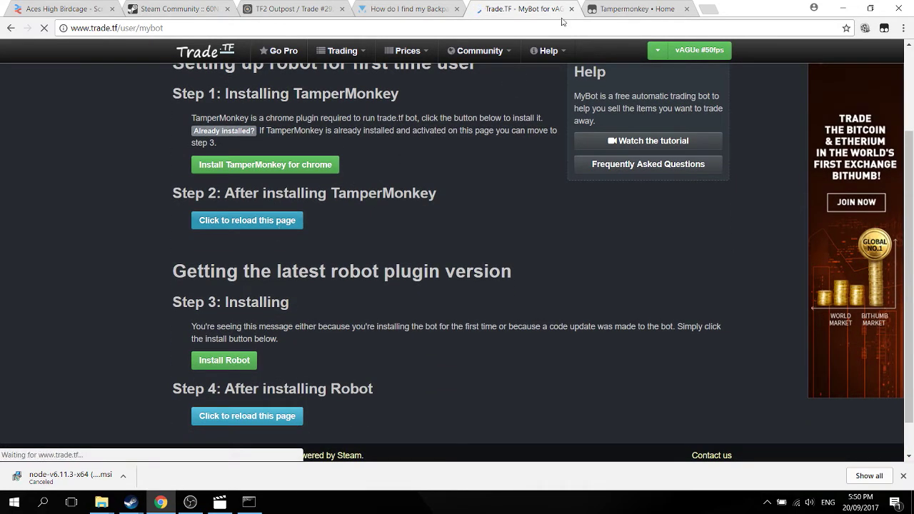
- Close the Tampermonkey home page, install the trade_tf_mybot userscript from Step 3 and reload the My Bot page
click(686, 9)
scroll(340, 216, down, 3)
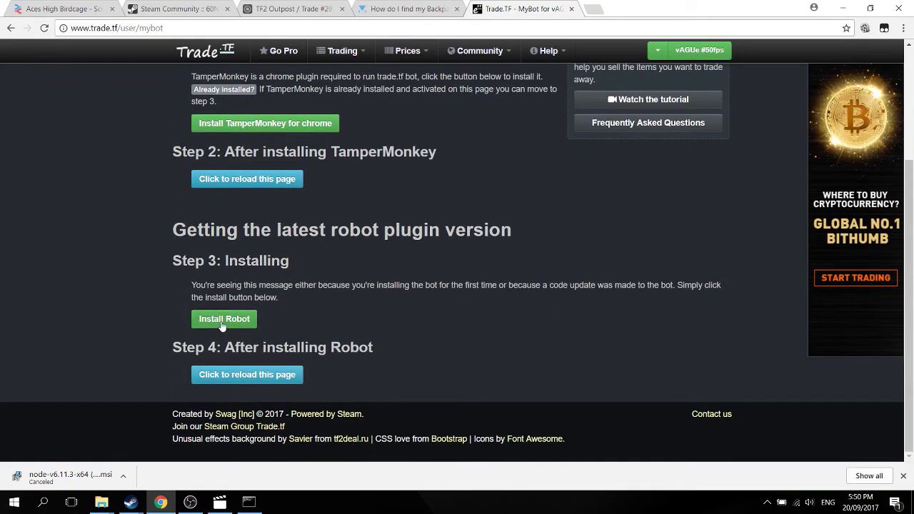
click(231, 322)
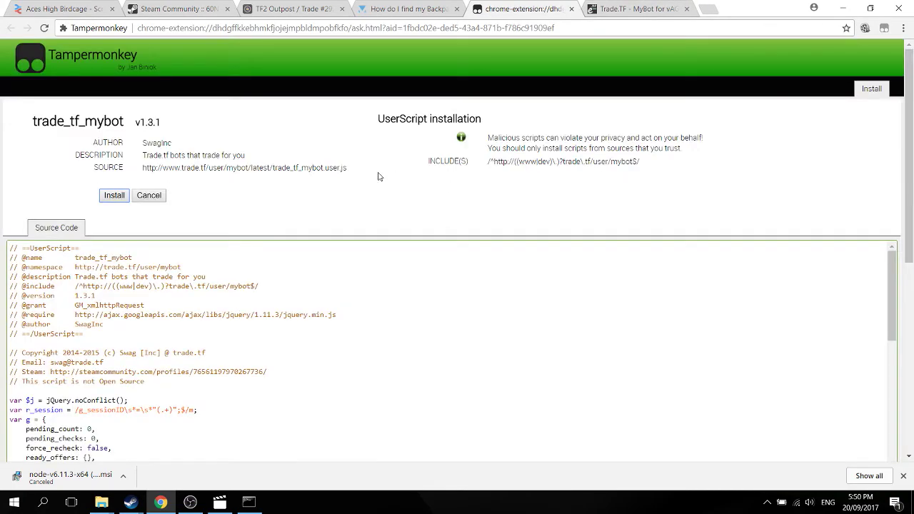
scroll(173, 178, down, 1)
click(116, 136)
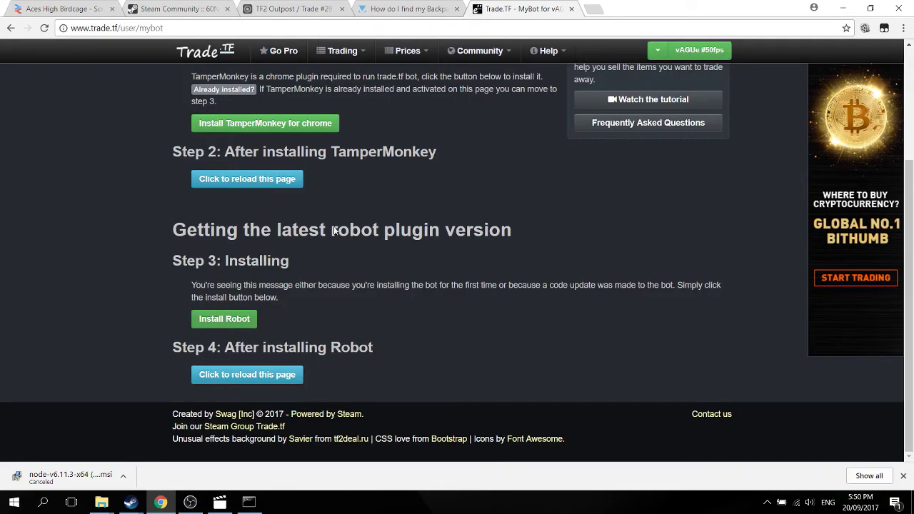
click(265, 379)
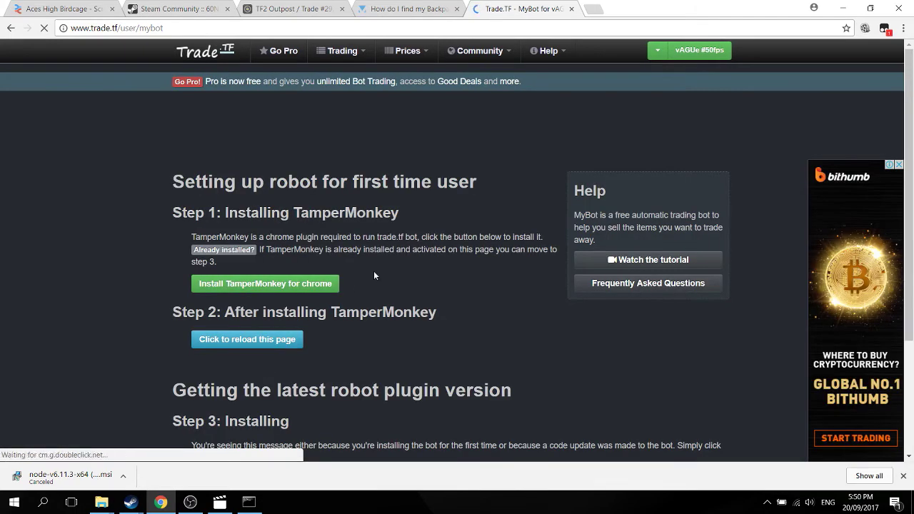
- Start the trade.tf bot, allow its steamcommunity.com access requests once each, and answer the final request with Don't ask again
scroll(451, 186, down, 1)
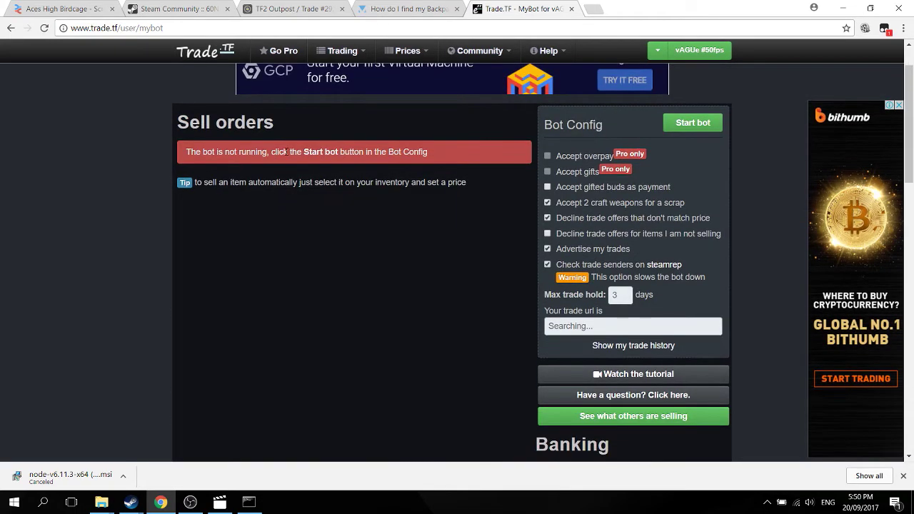
click(668, 127)
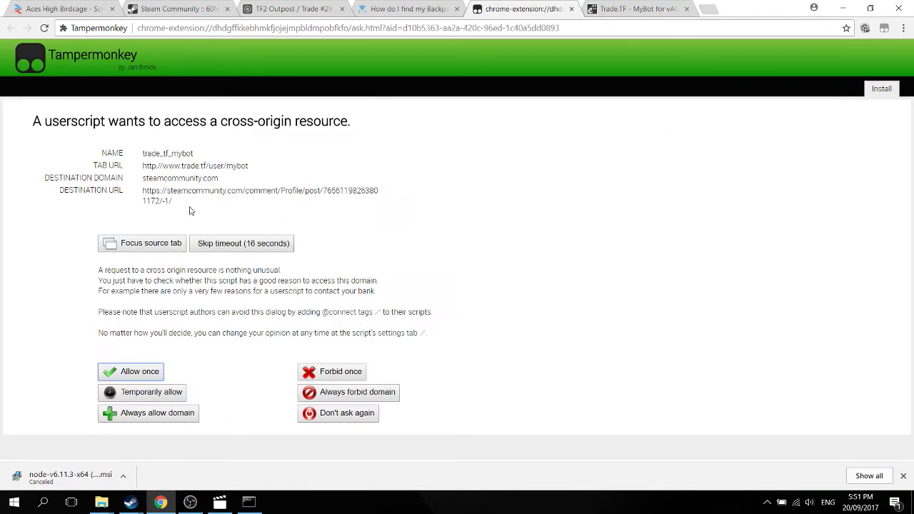
click(137, 373)
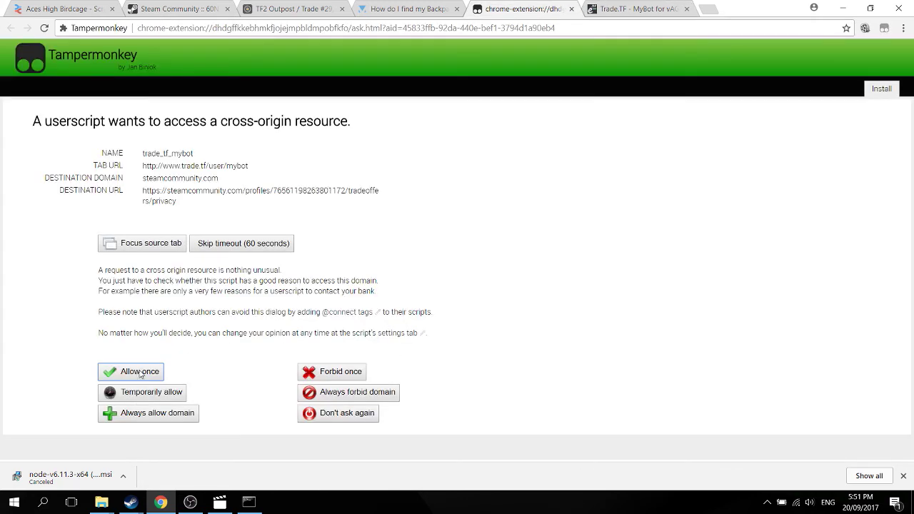
click(245, 246)
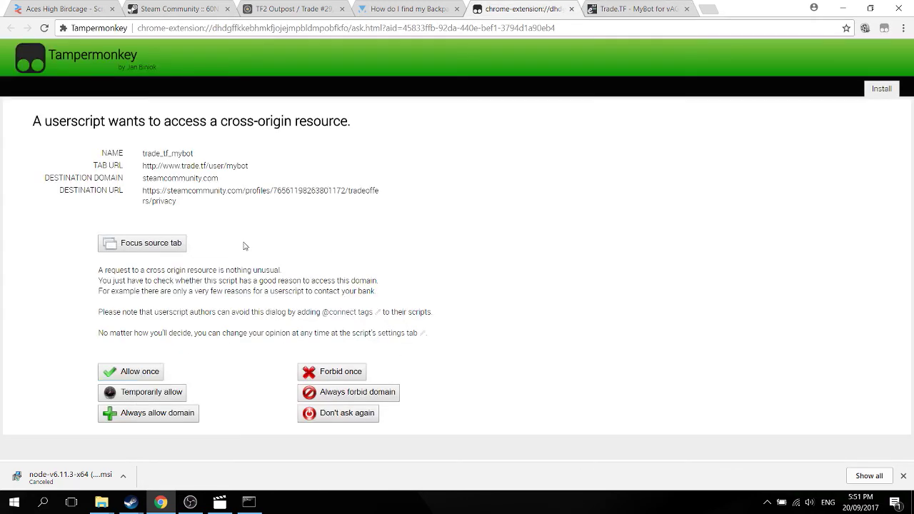
click(131, 371)
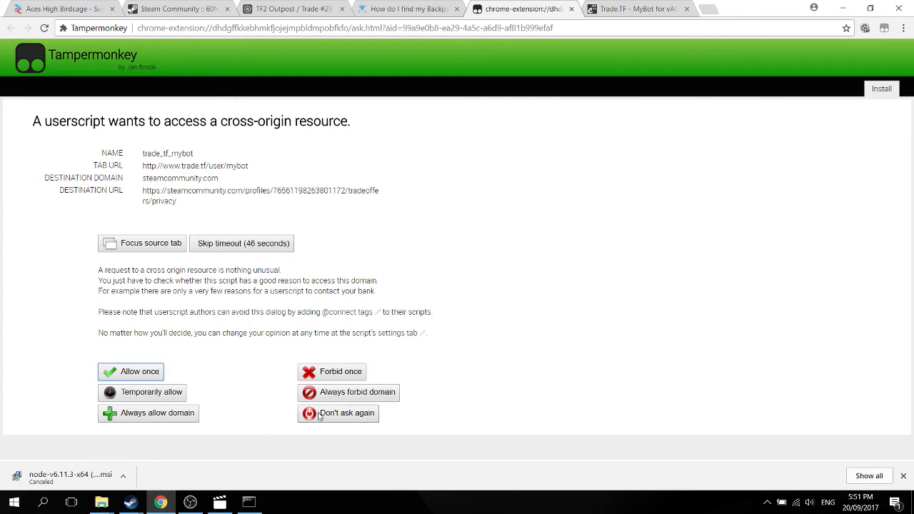
click(339, 418)
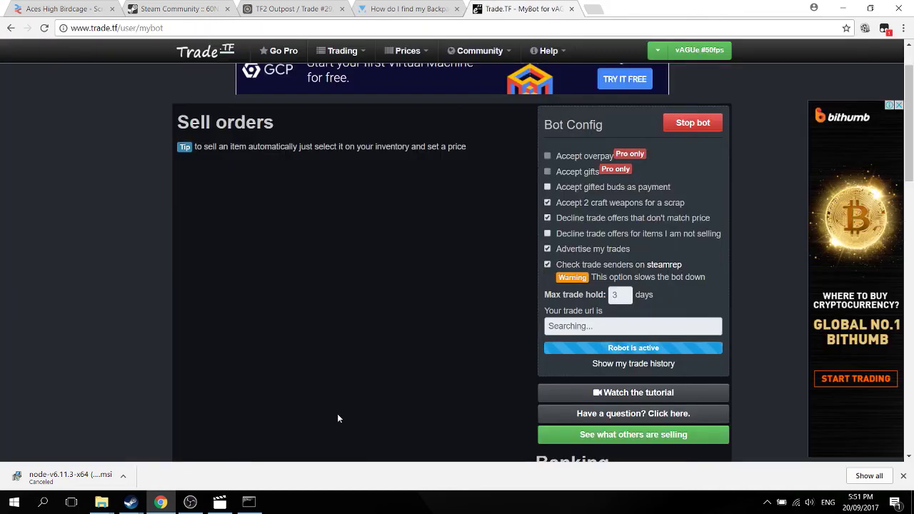
scroll(564, 172, down, 1)
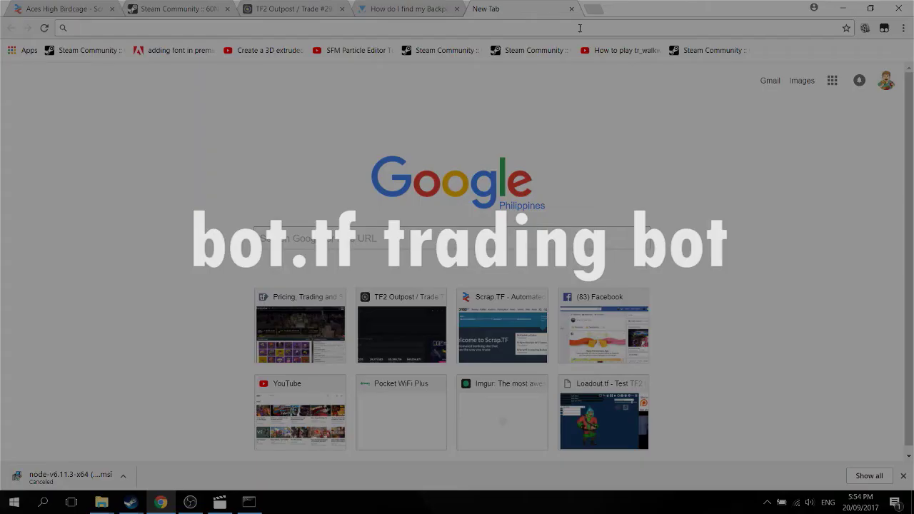
- Go to bot.tf and look over its home page
text(bot.tf)
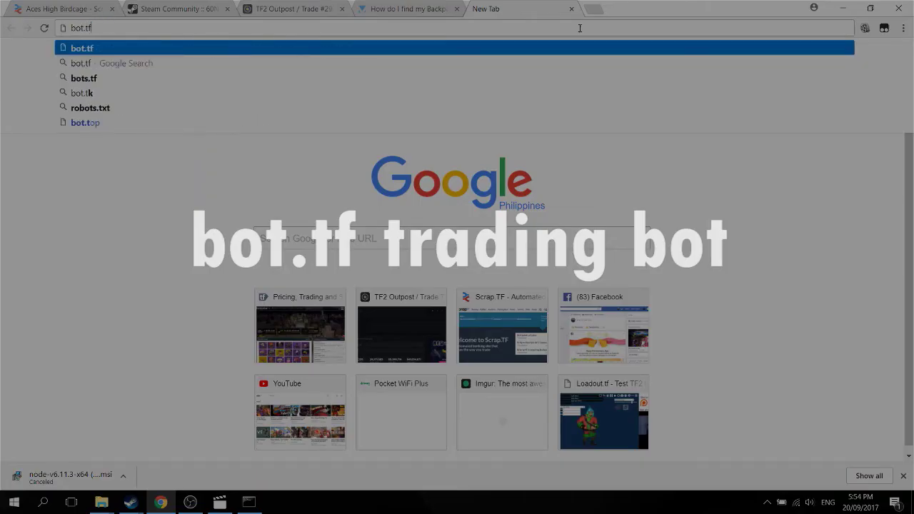
key(Return)
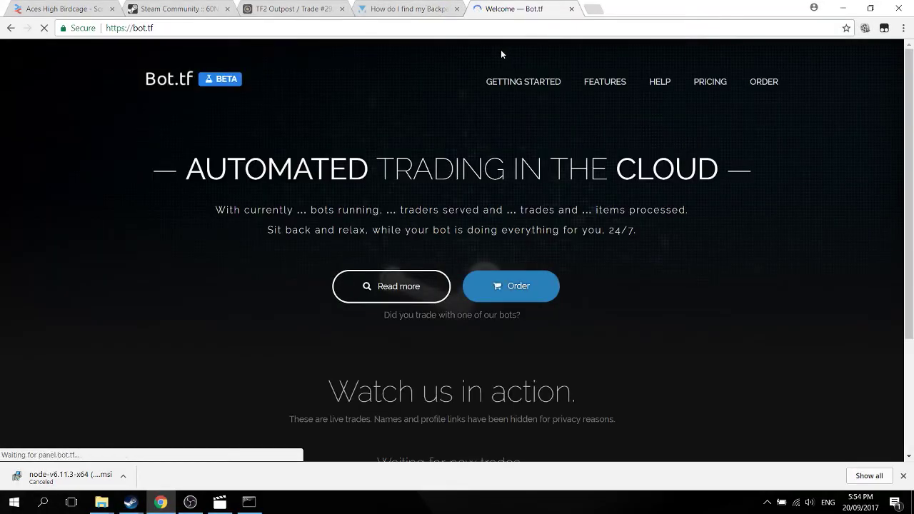
scroll(513, 72, down, 2)
scroll(520, 143, down, 1)
scroll(563, 204, up, 3)
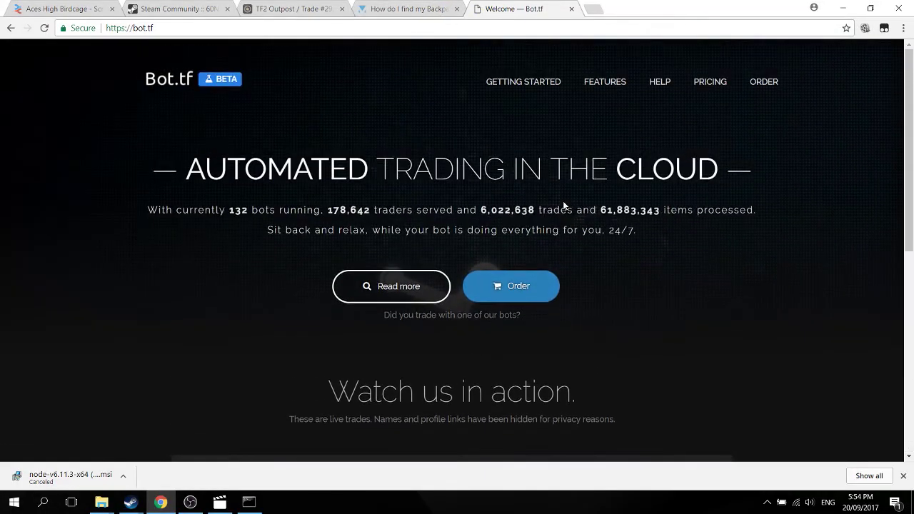
- Start a bot order on bot.tf, signing in with the current Steam account, and review the order page's notice and options
click(531, 285)
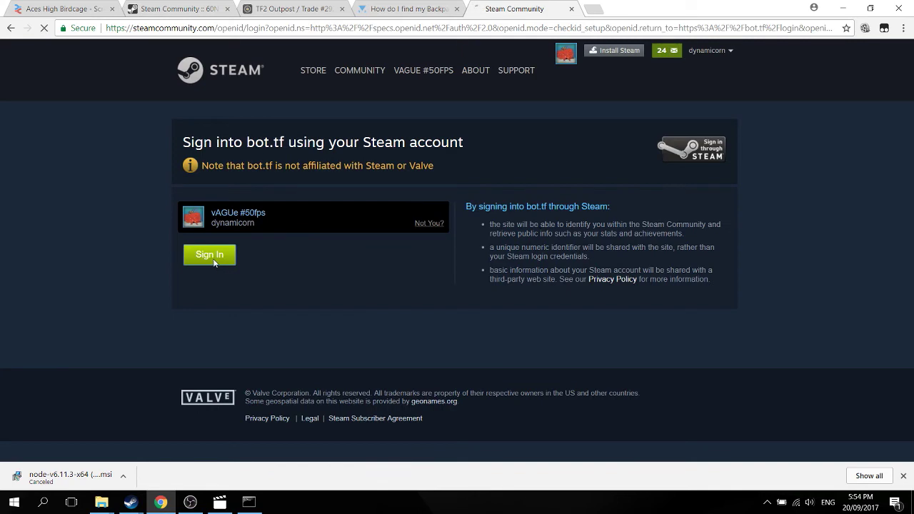
click(214, 263)
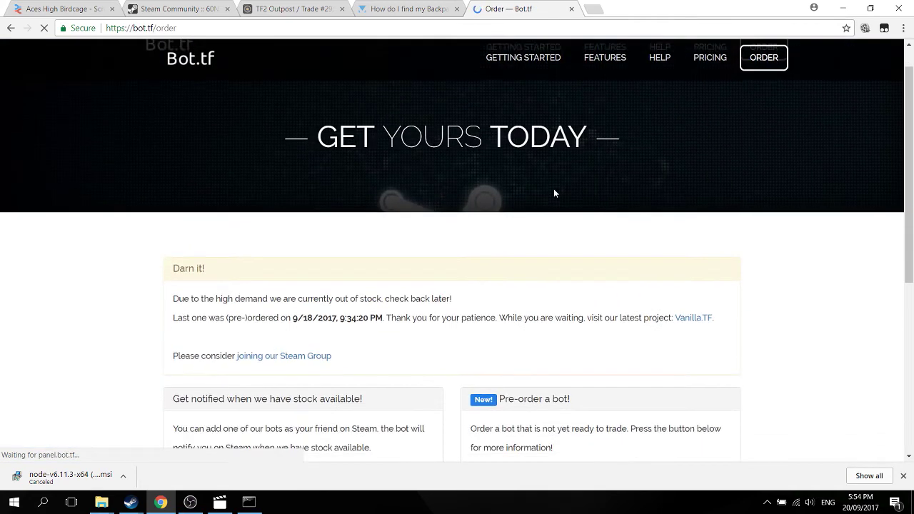
scroll(547, 174, down, 2)
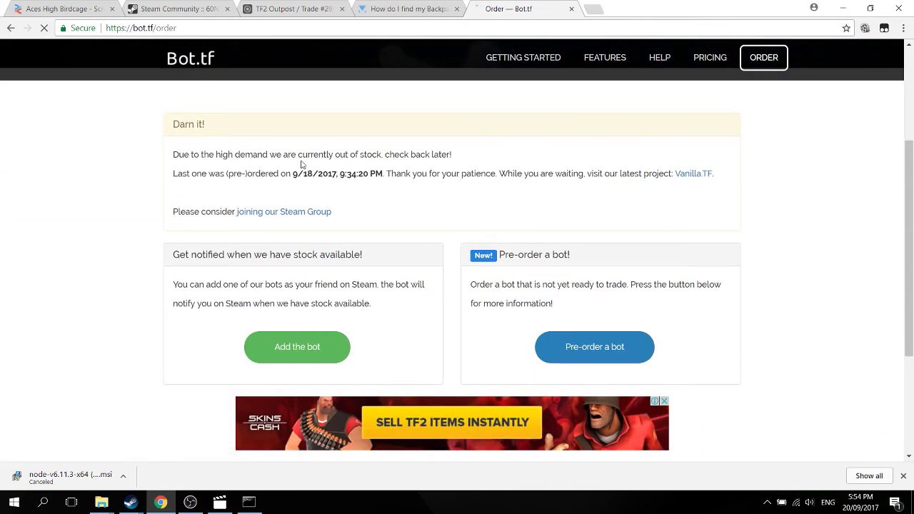
scroll(213, 229, down, 1)
scroll(213, 229, down, 2)
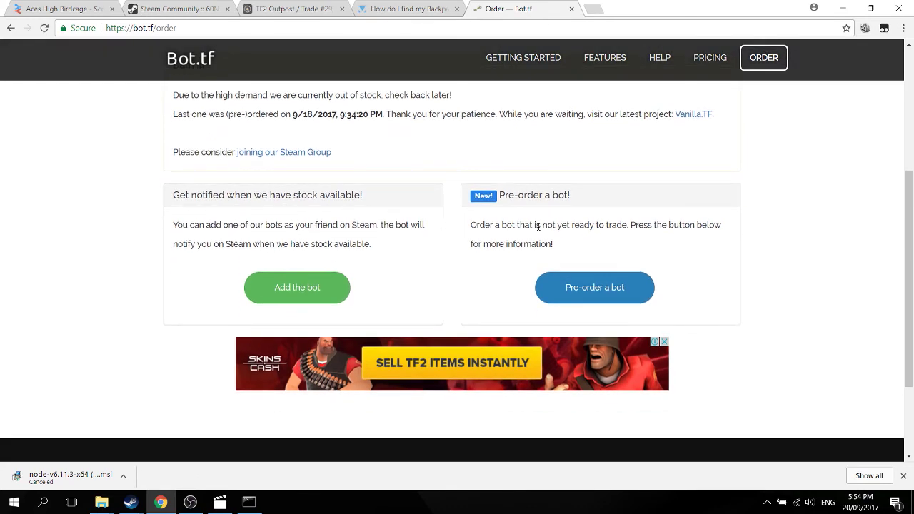
- Try to open the pre-order option for a bot that is not yet ready to trade
click(618, 289)
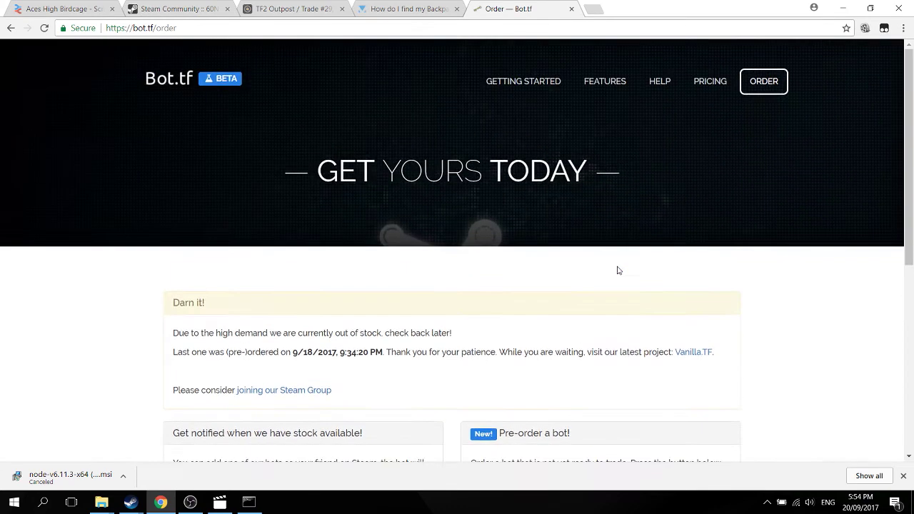
scroll(631, 262, down, 3)
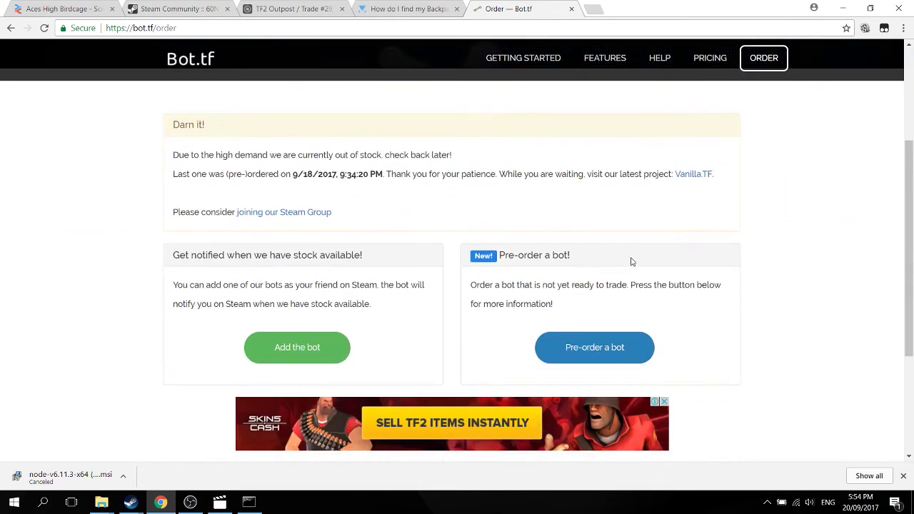
click(591, 347)
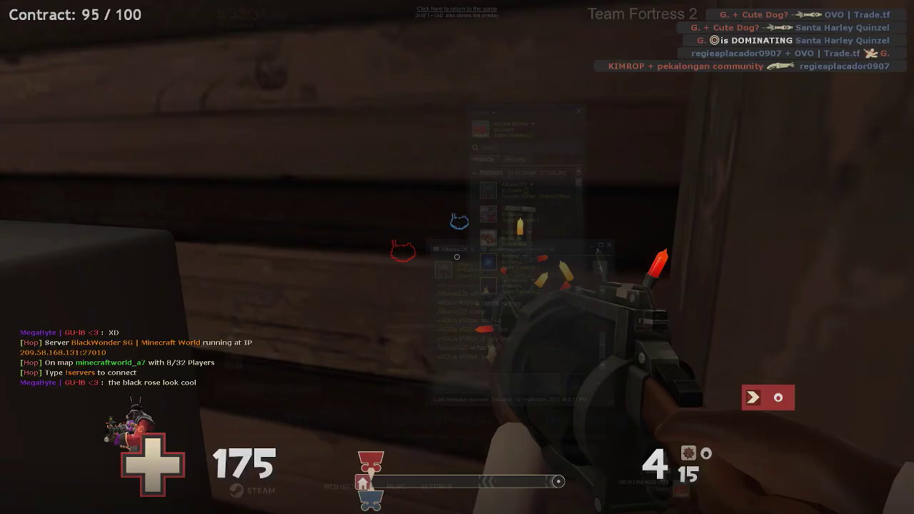
key(w)
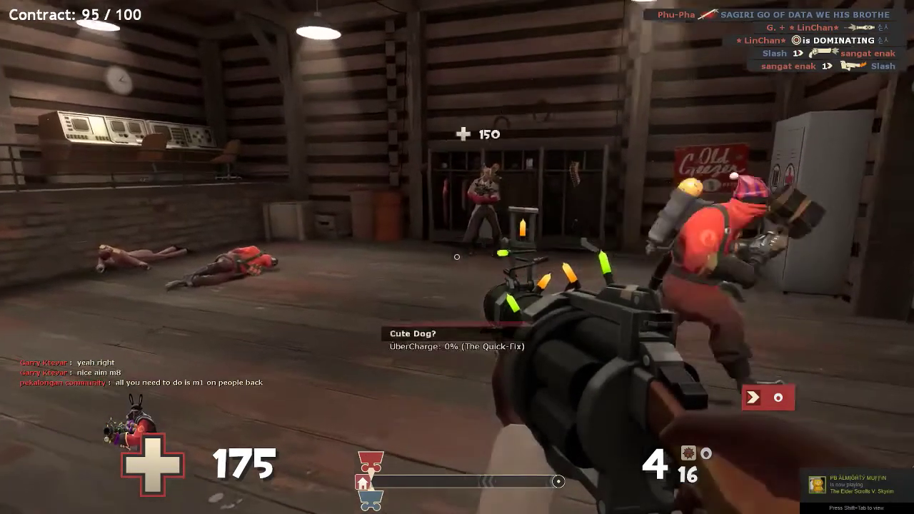
key(1)
key(2)
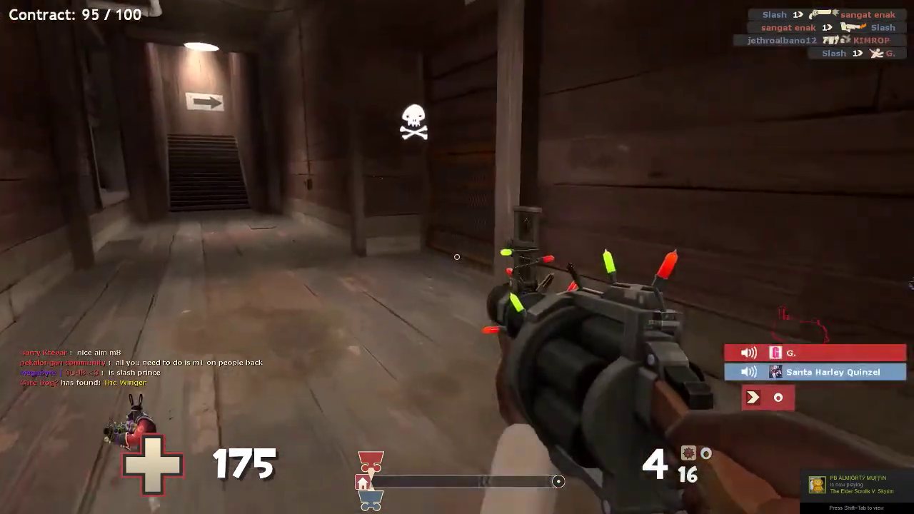
key(w)
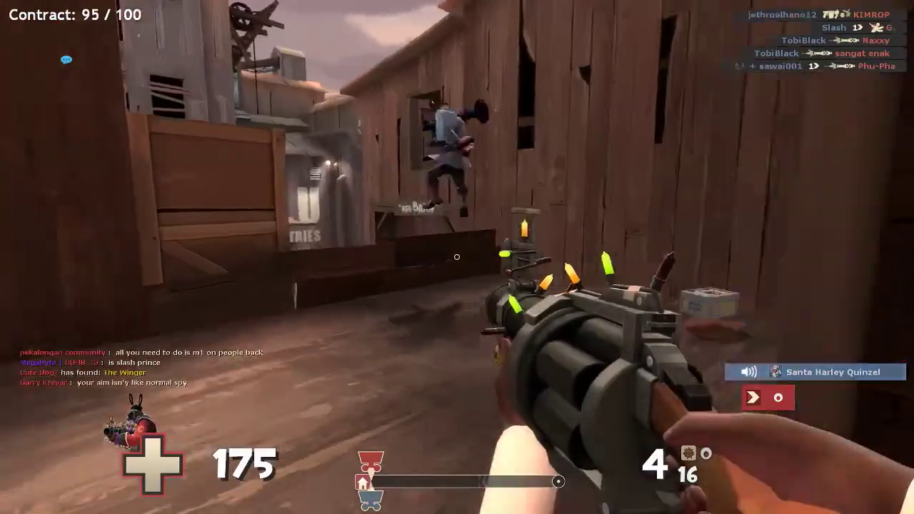
key(w)
click(456, 257)
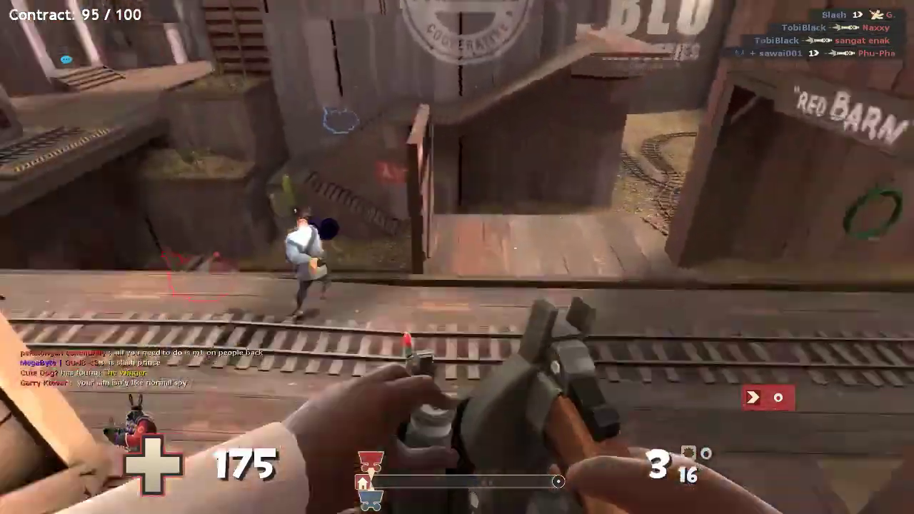
click(457, 257)
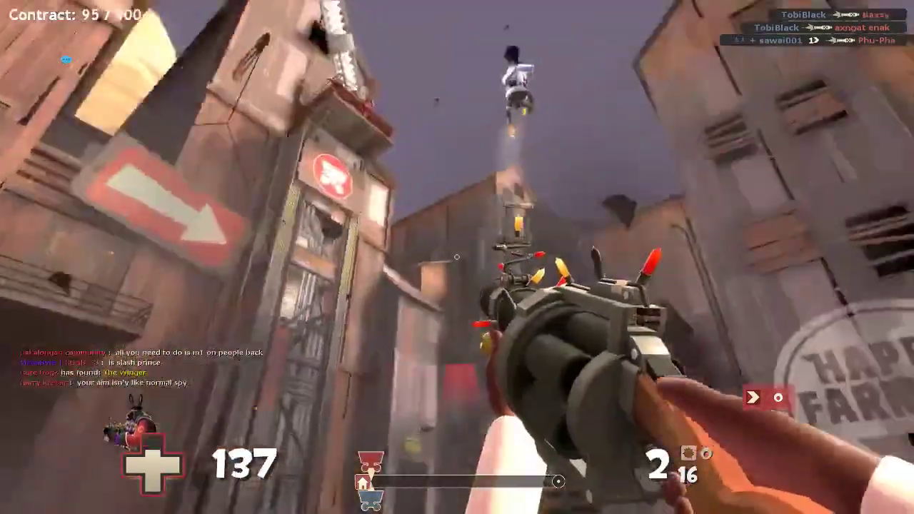
click(457, 257)
key(2)
click(457, 257)
click(457, 257)
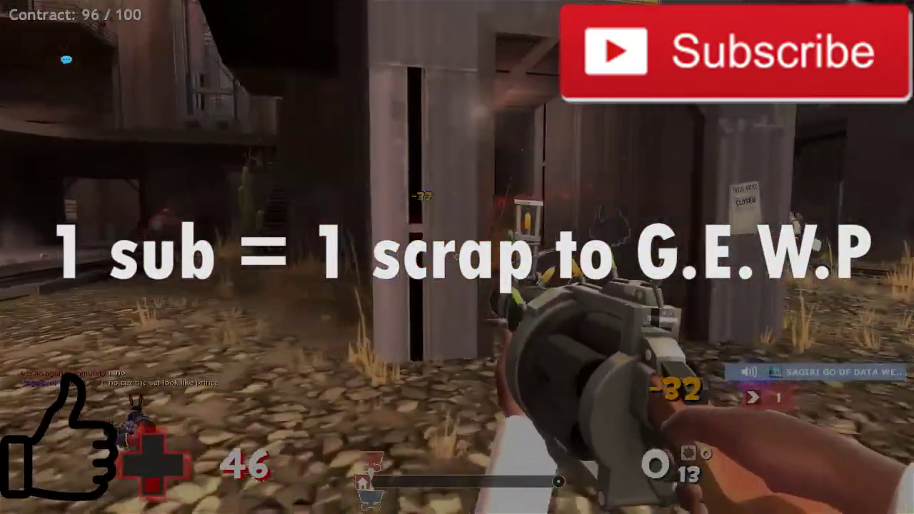
mouse_move(457, 257)
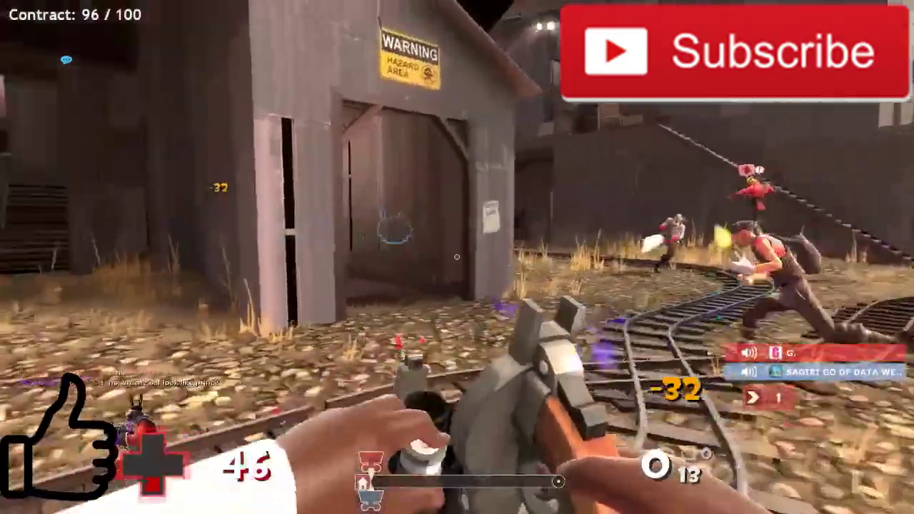